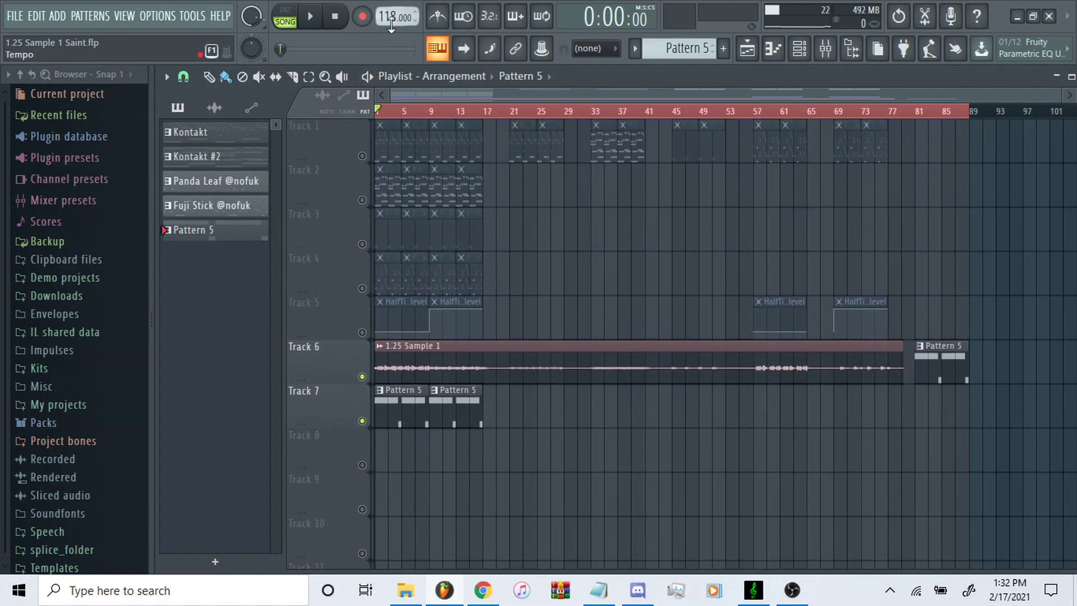
Check the Nylon Guitar's preset list in Kontakt and keep SPANISH selected.
scroll(416, 272, down, 2)
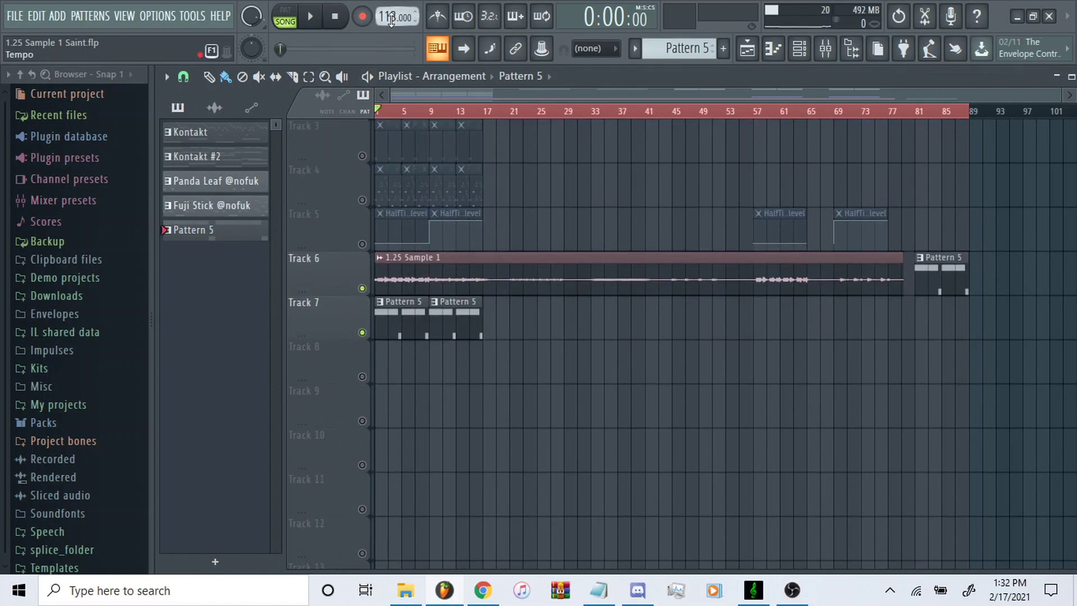
scroll(500, 264, down, 2)
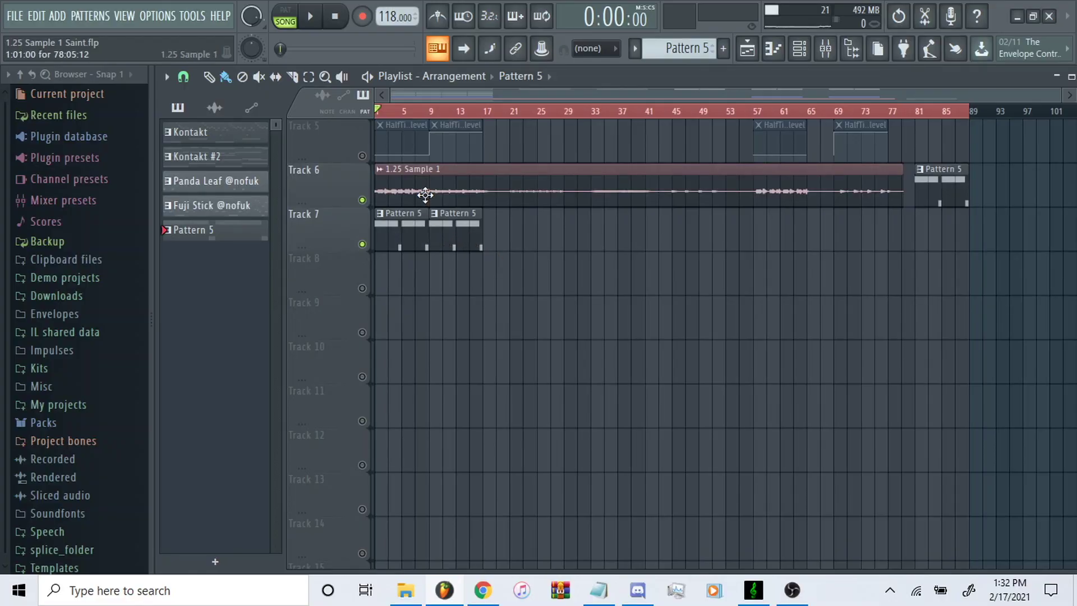
scroll(425, 194, up, 2)
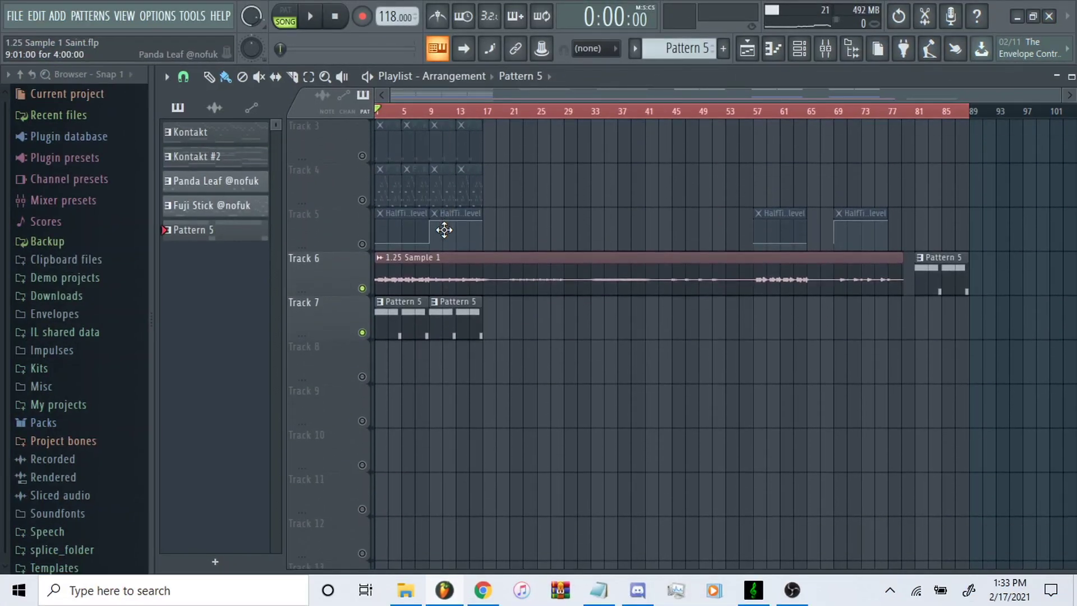
scroll(435, 256, down, 1)
scroll(435, 260, up, 3)
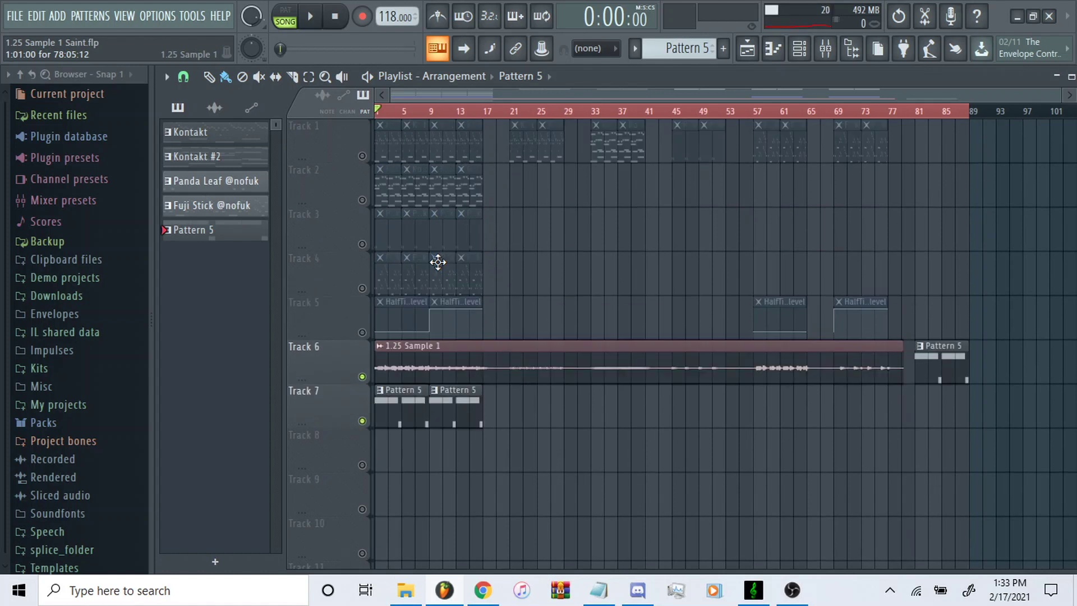
scroll(466, 282, down, 2)
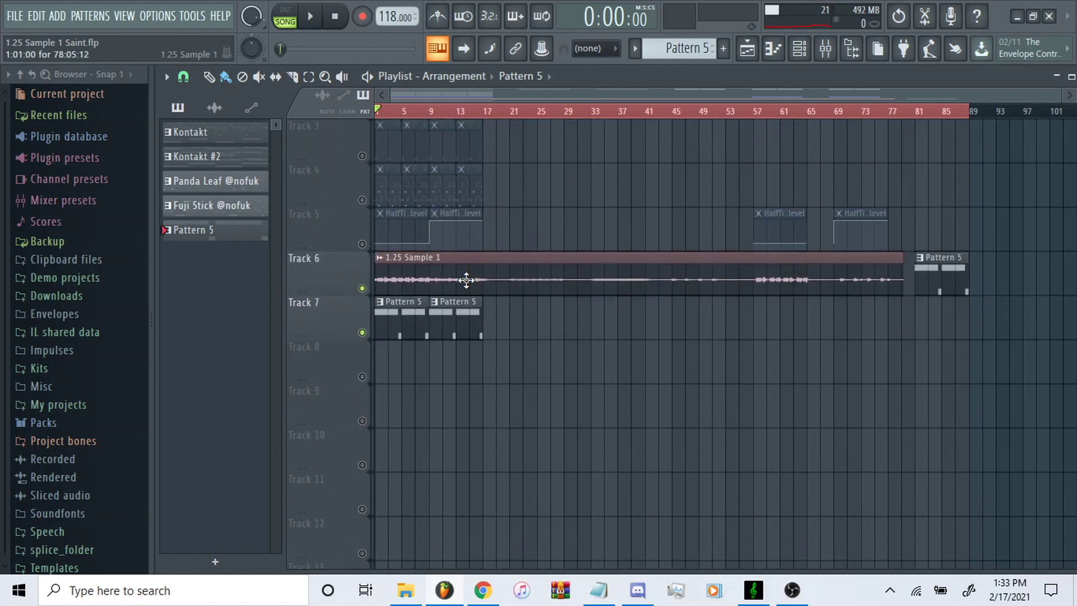
mouse_move(379, 111)
mouse_down()
mouse_move(433, 133)
mouse_move(417, 133)
mouse_move(481, 141)
mouse_move(524, 202)
mouse_move(481, 110)
mouse_move(560, 120)
mouse_move(569, 131)
mouse_move(512, 116)
mouse_move(572, 132)
mouse_move(721, 144)
mouse_move(554, 133)
mouse_up()
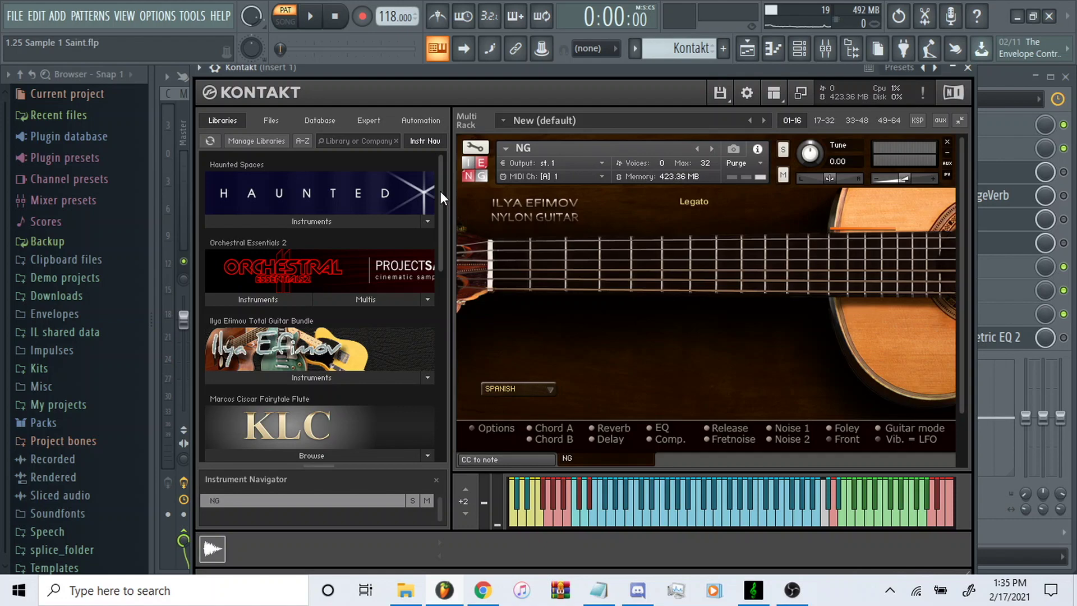
drag(440, 191, 439, 215)
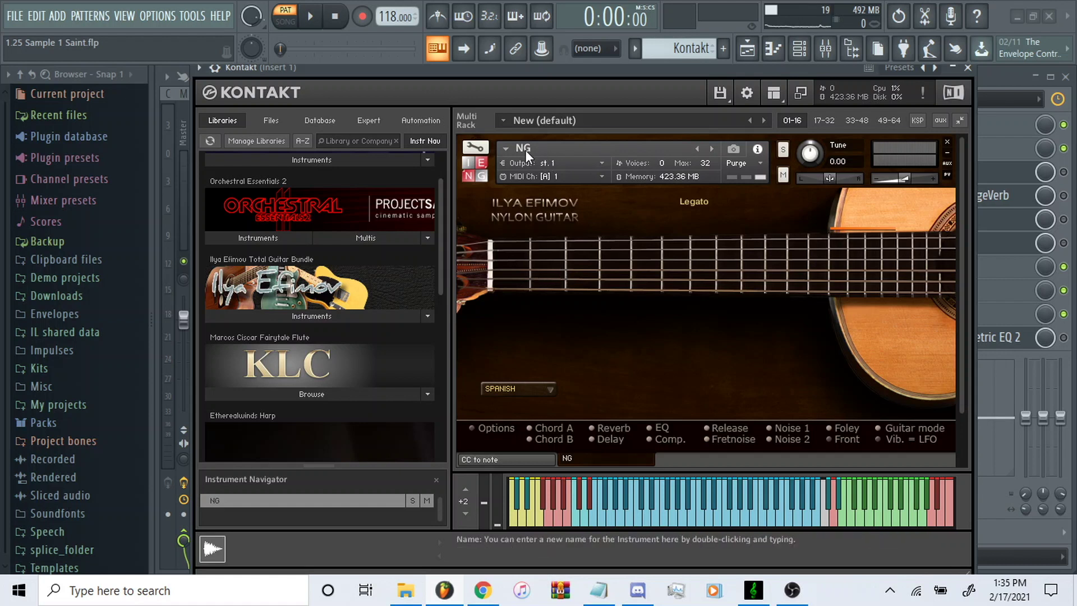
click(544, 387)
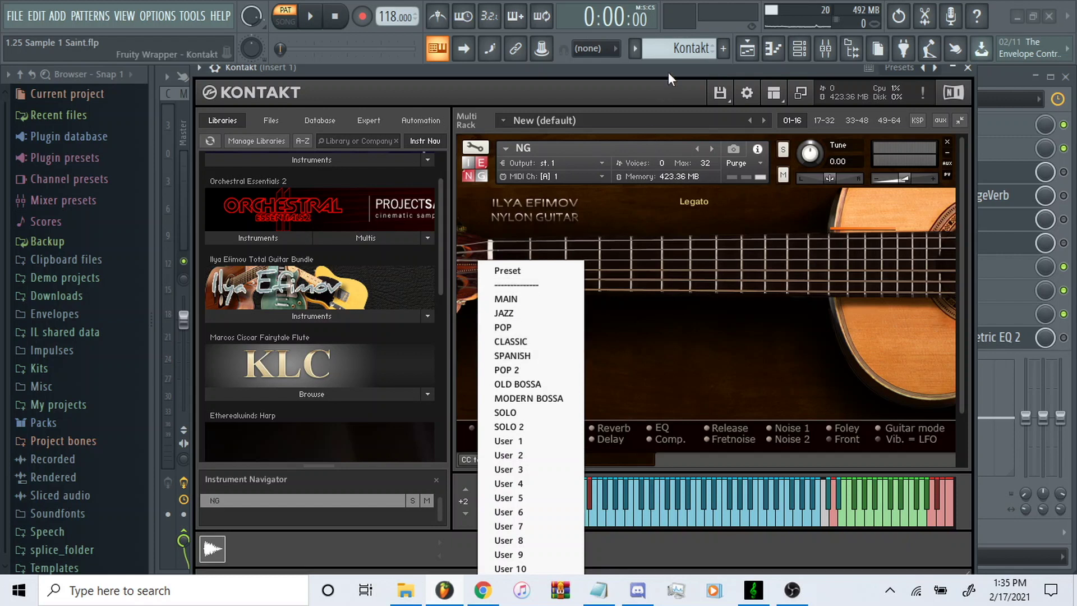
click(668, 360)
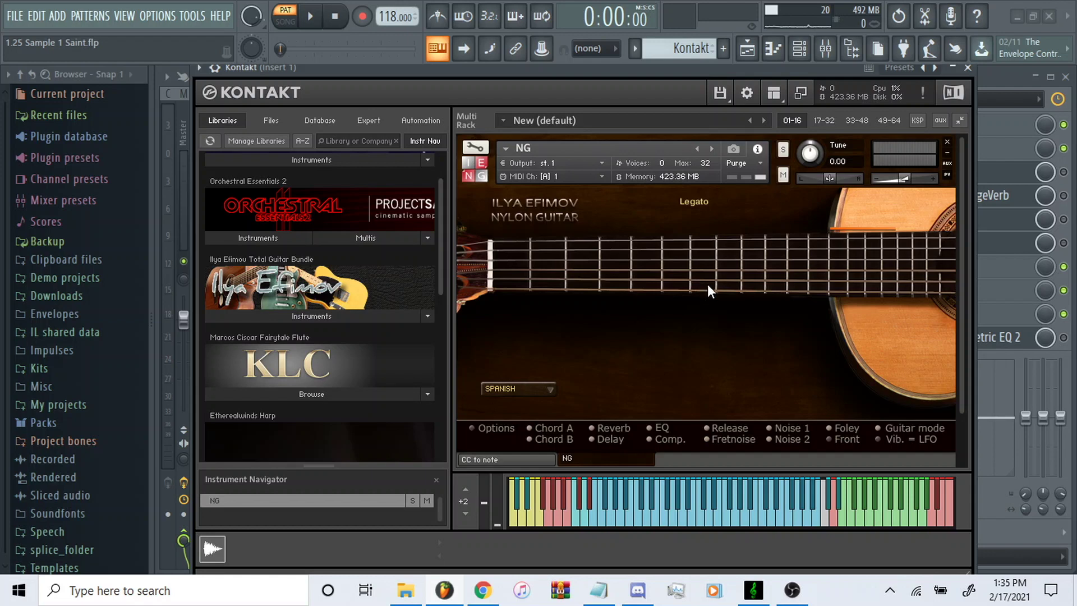
click(994, 76)
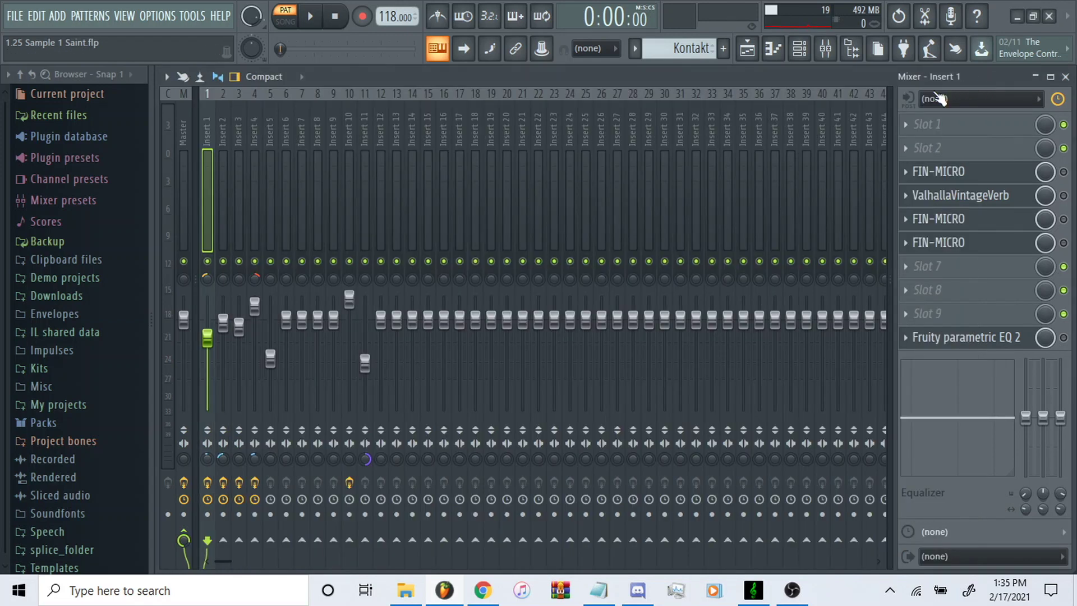
key(F6)
key(F7)
scroll(545, 235, down, 2)
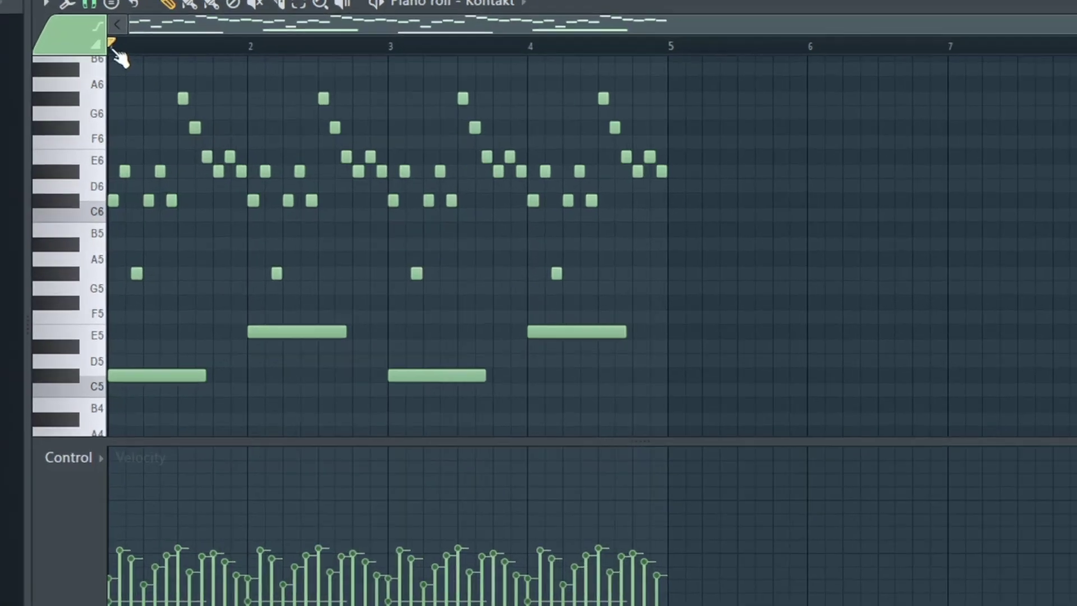
key(space)
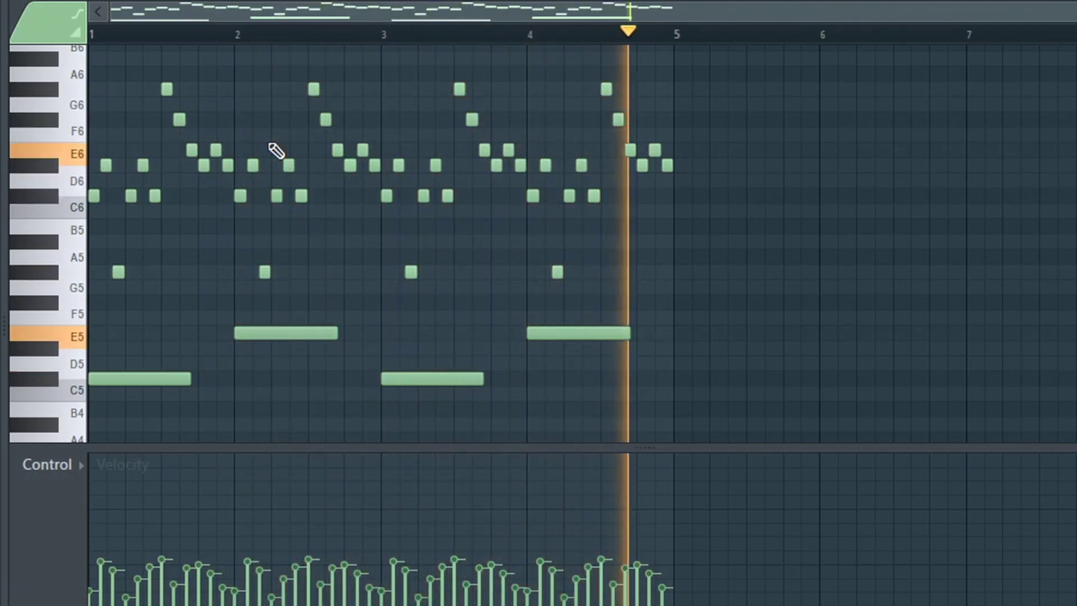
key(space)
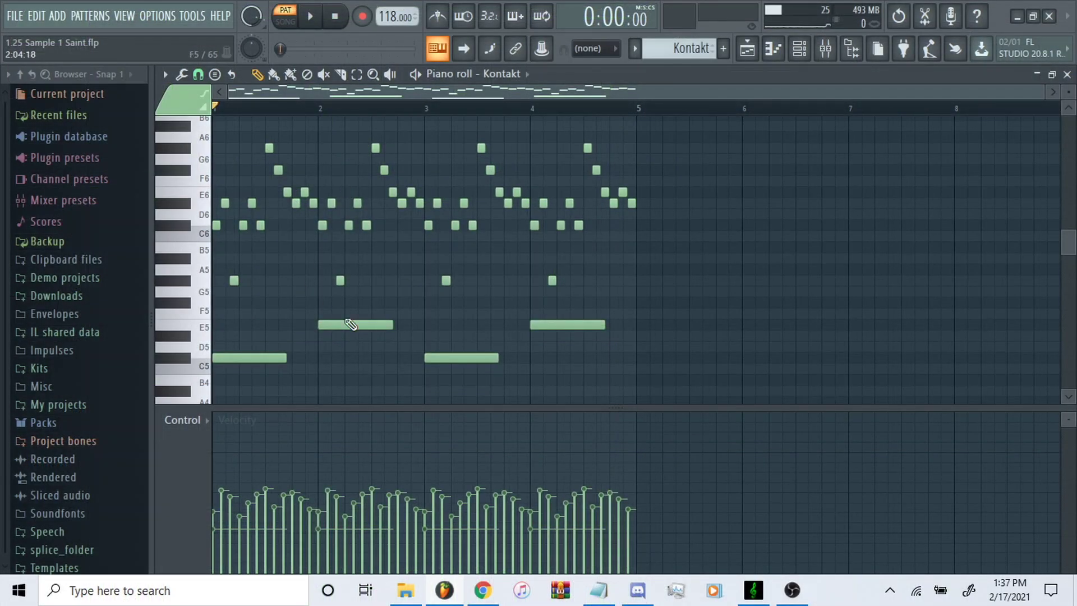
scroll(348, 323, up, 3)
scroll(291, 317, down, 6)
scroll(331, 327, up, 5)
scroll(359, 298, up, 1)
scroll(388, 281, down, 6)
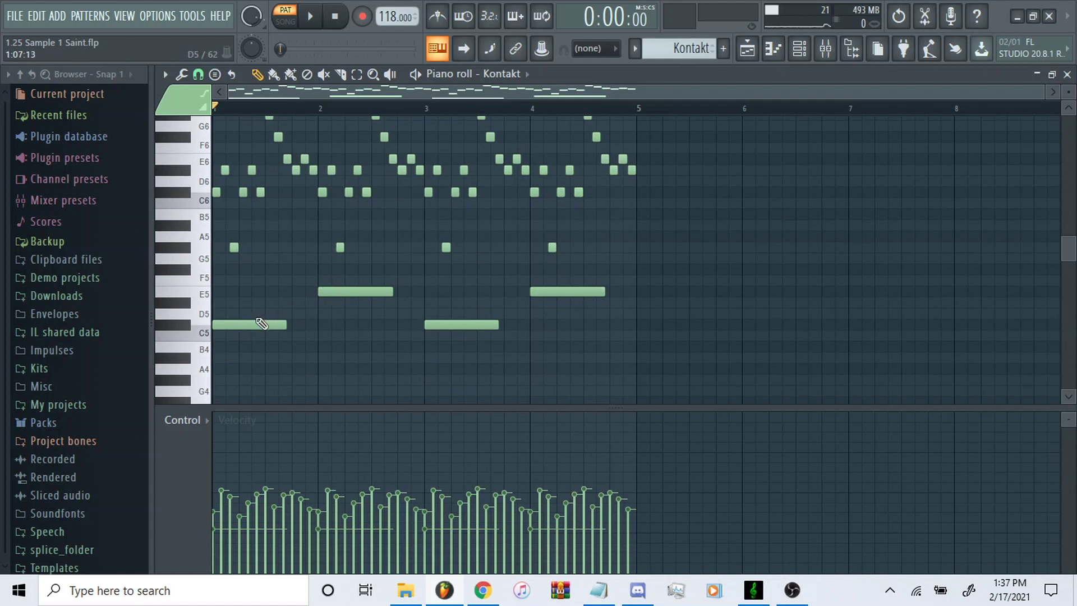
scroll(236, 325, up, 6)
scroll(450, 275, down, 6)
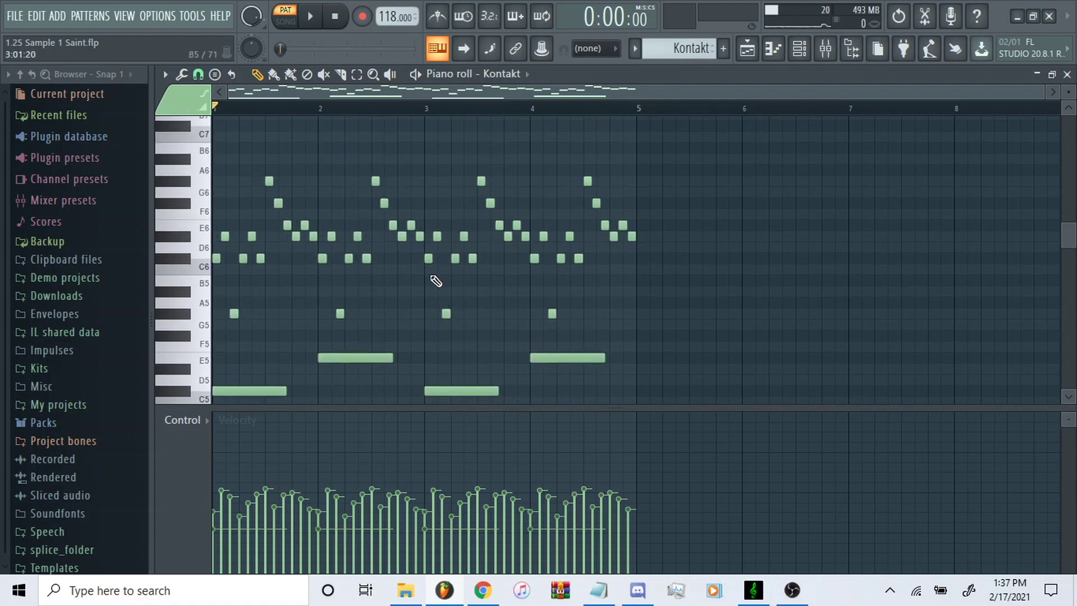
click(825, 48)
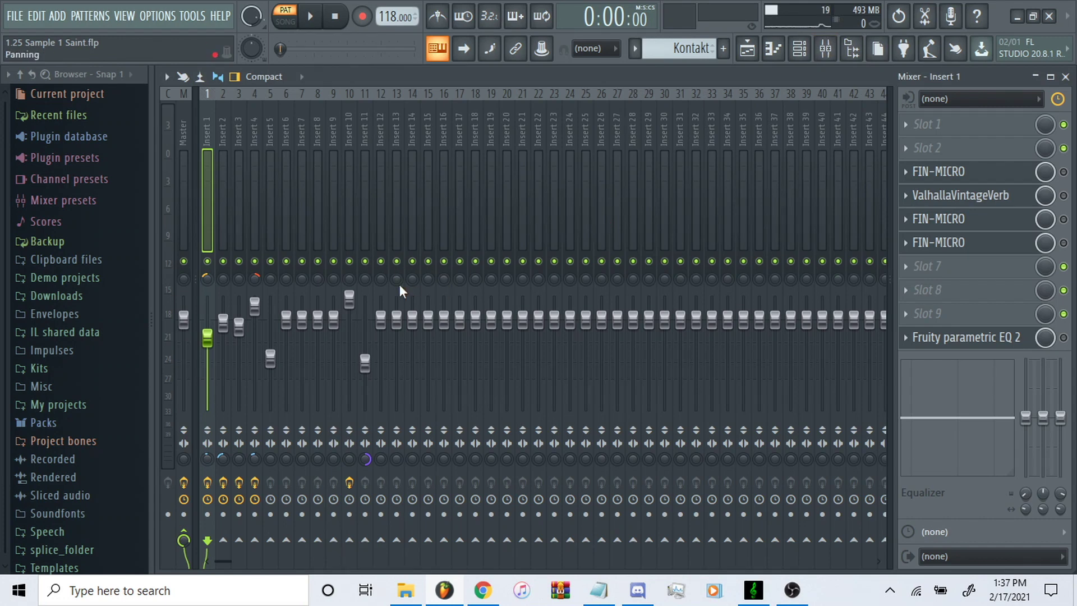
click(988, 173)
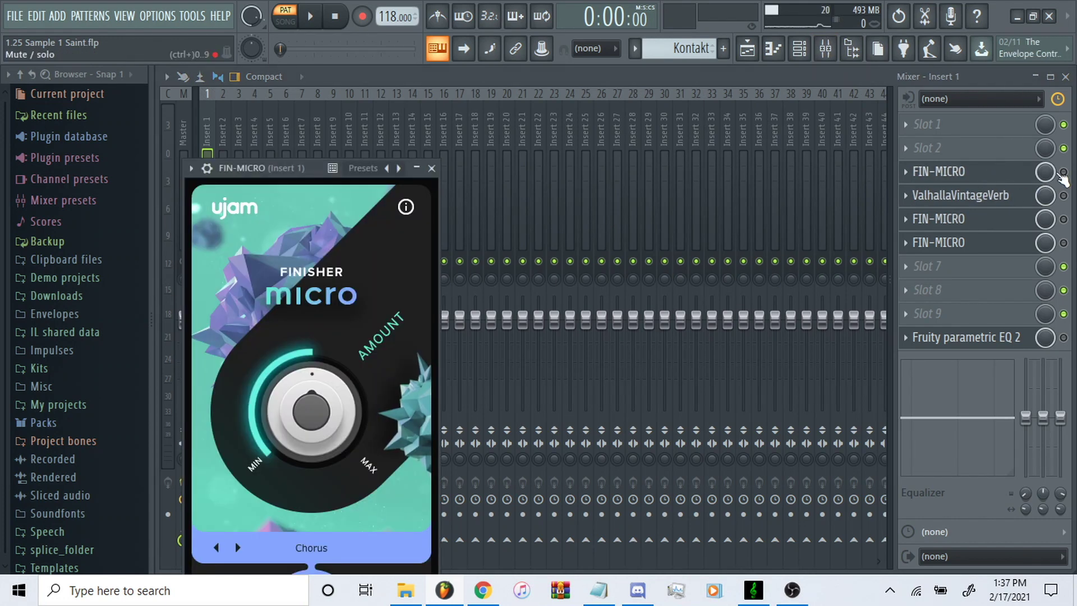
click(978, 173)
click(978, 173)
drag(303, 168, 429, 109)
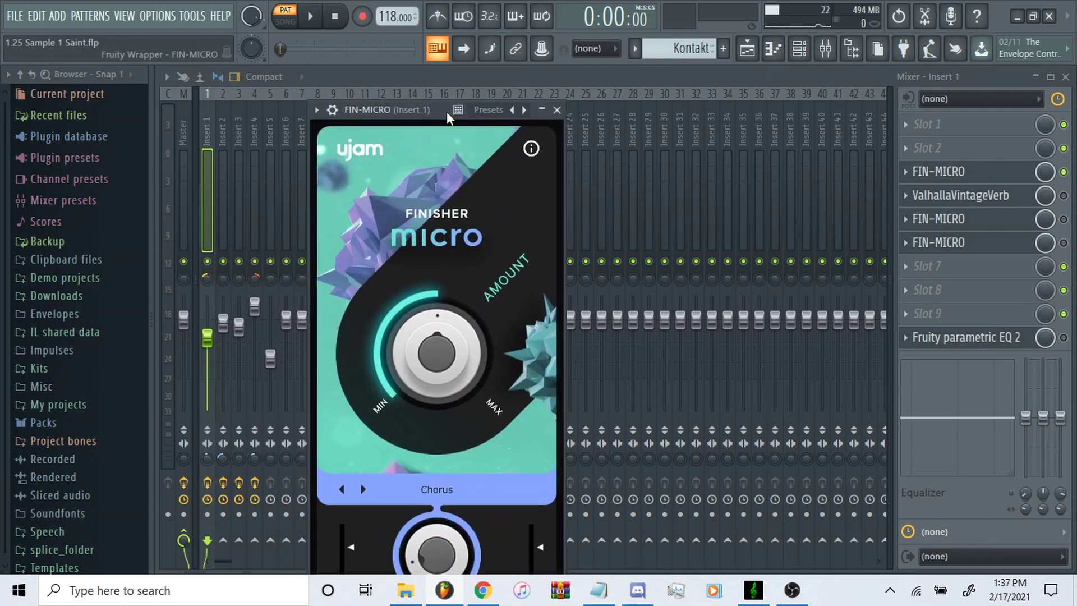
click(948, 195)
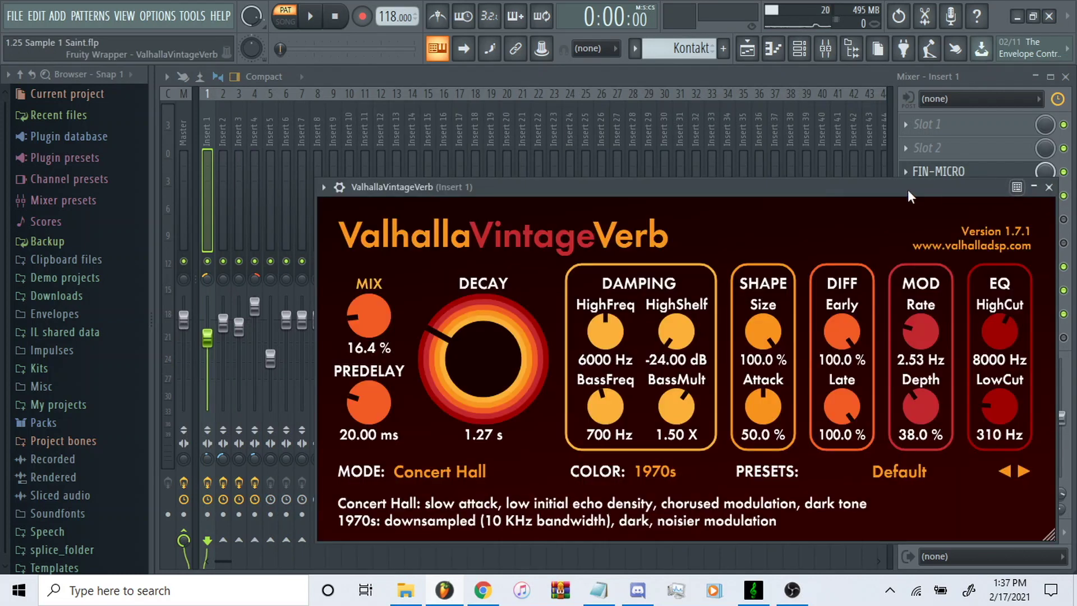
drag(908, 189, 748, 169)
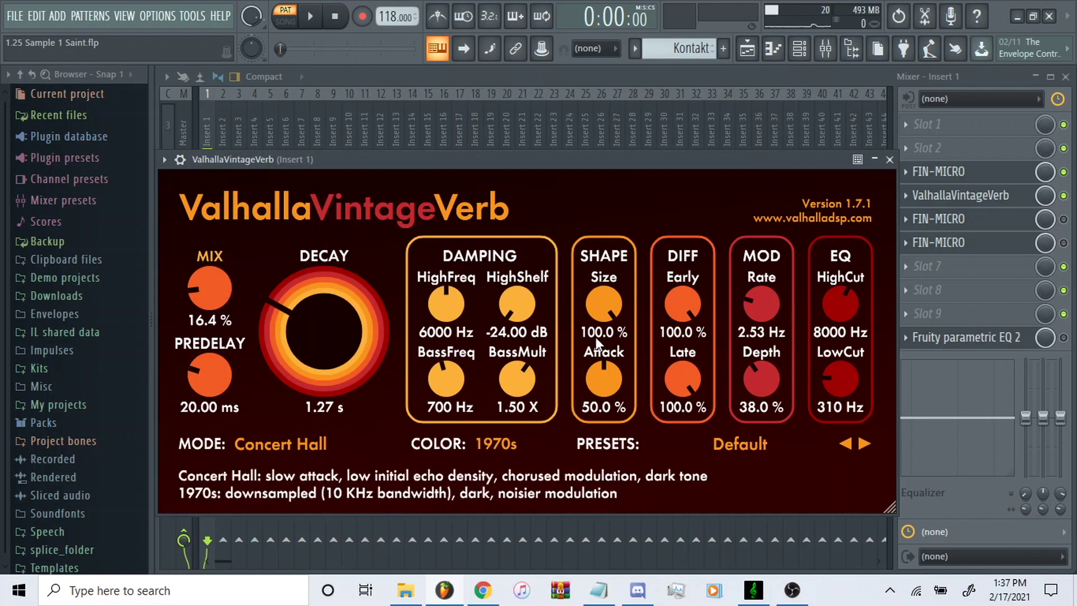
click(950, 220)
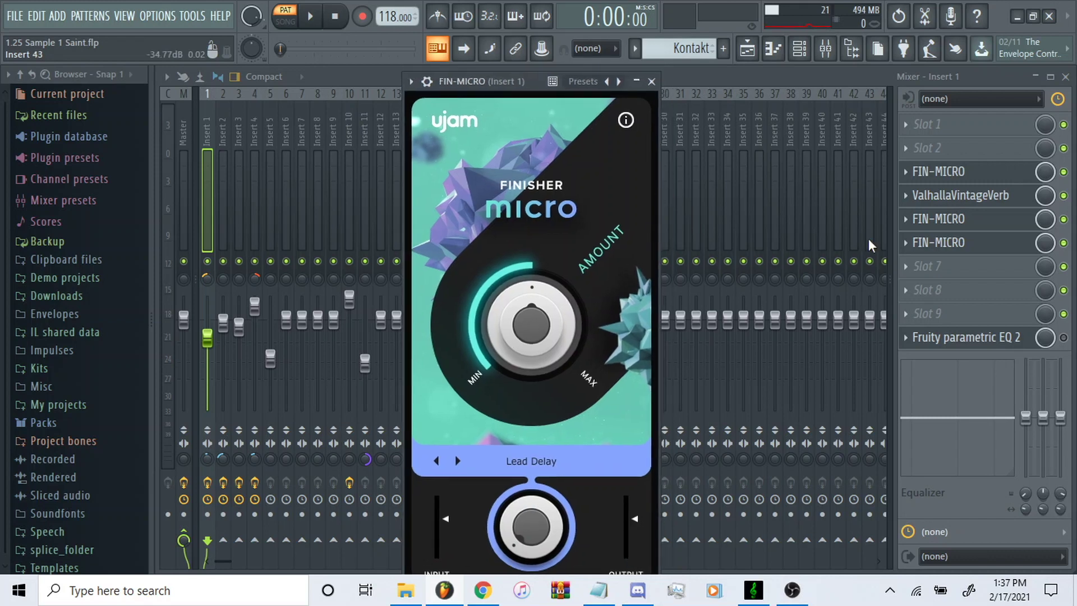
click(964, 337)
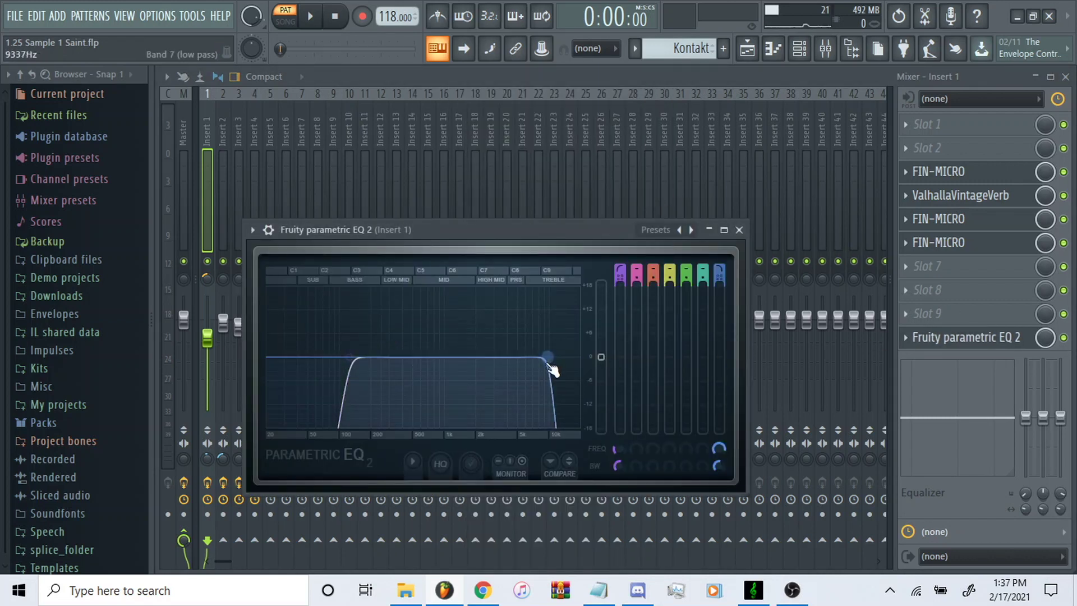
click(646, 79)
key(F6)
click(621, 198)
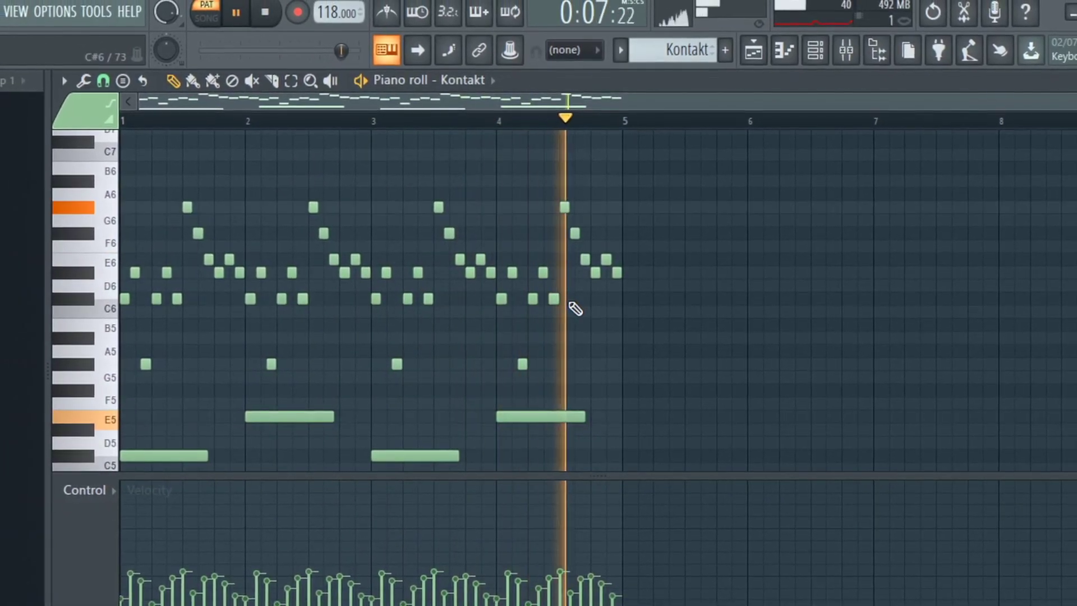
key(space)
click(825, 49)
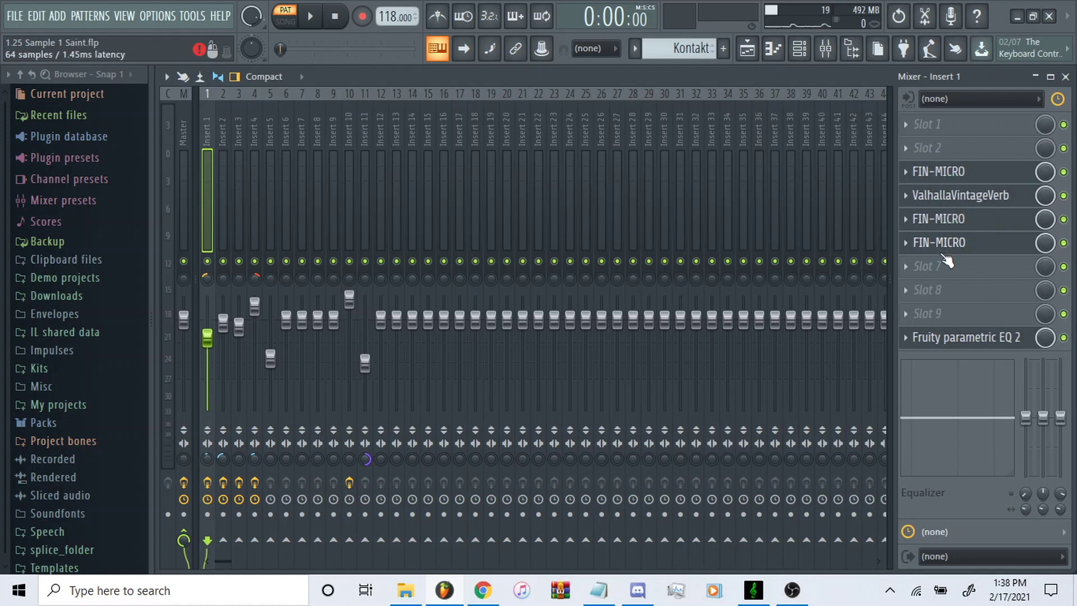
Open Insert 1's first FIN-MICRO, reposition its window, then close it without replacing the effect.
click(946, 177)
drag(564, 126, 636, 96)
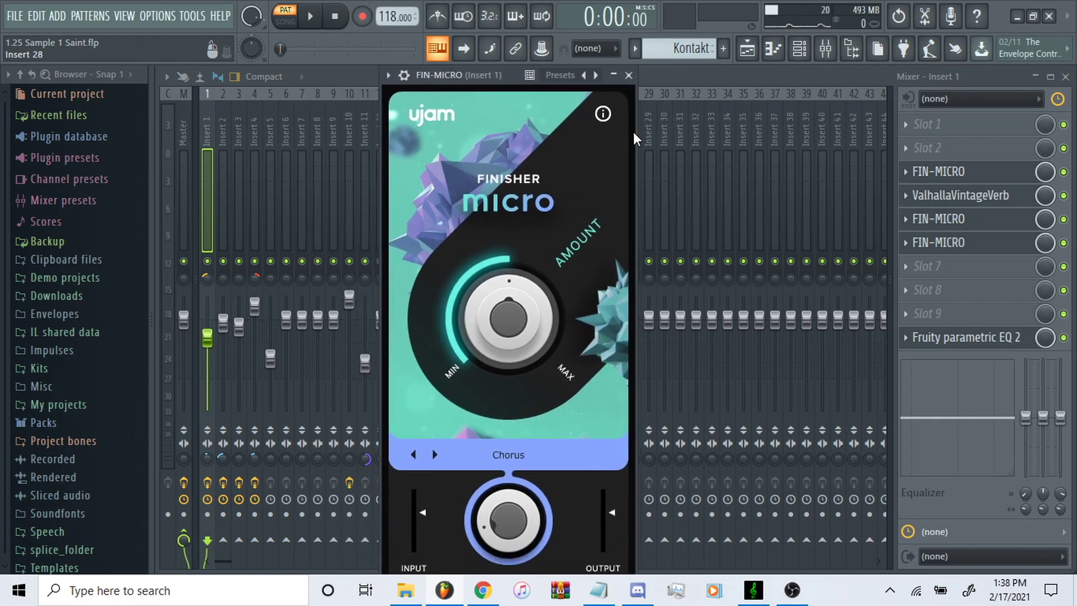
drag(634, 133, 676, 133)
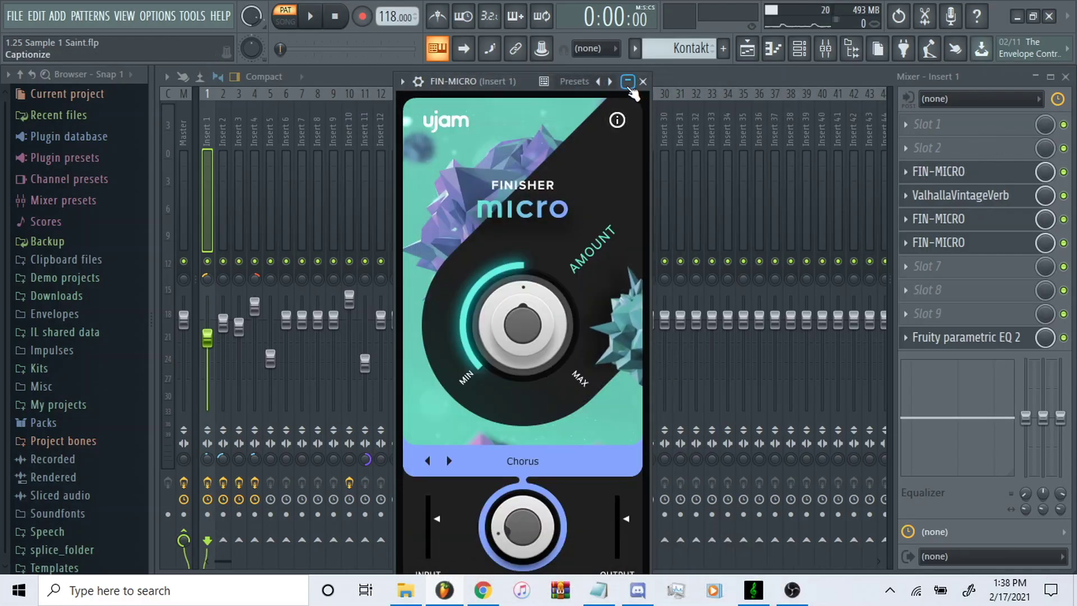
click(905, 173)
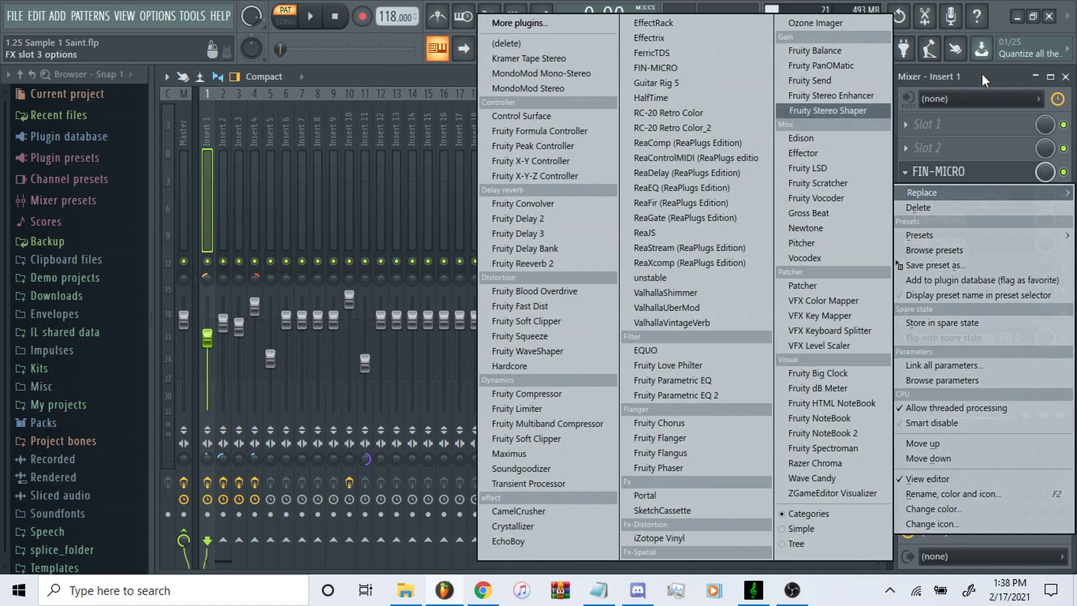
click(981, 73)
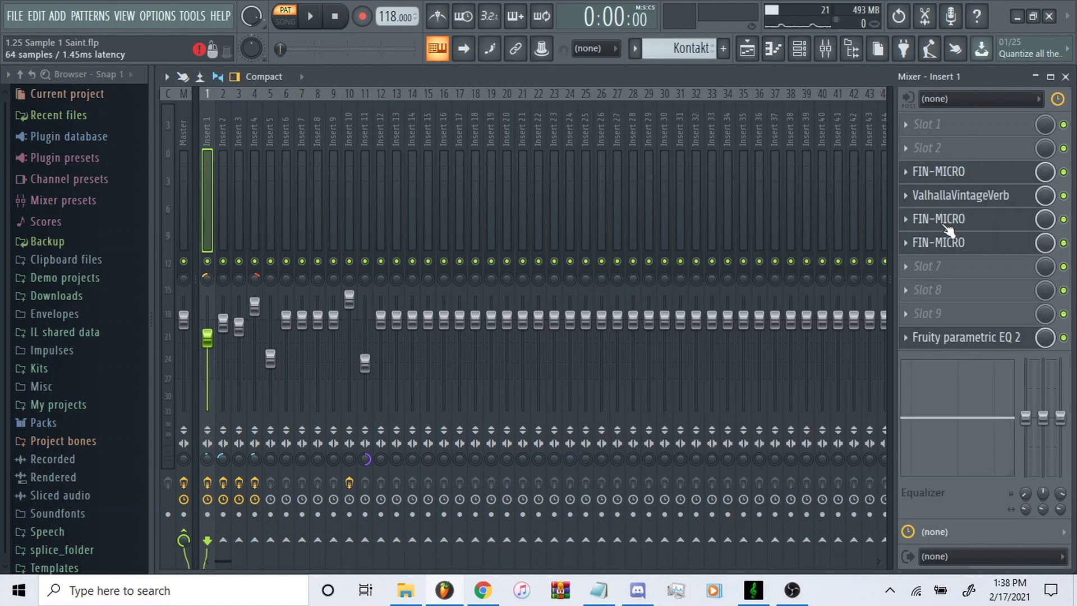
Open and close Insert 1's ValhallaVintageVerb and the second FIN-MICRO.
click(940, 196)
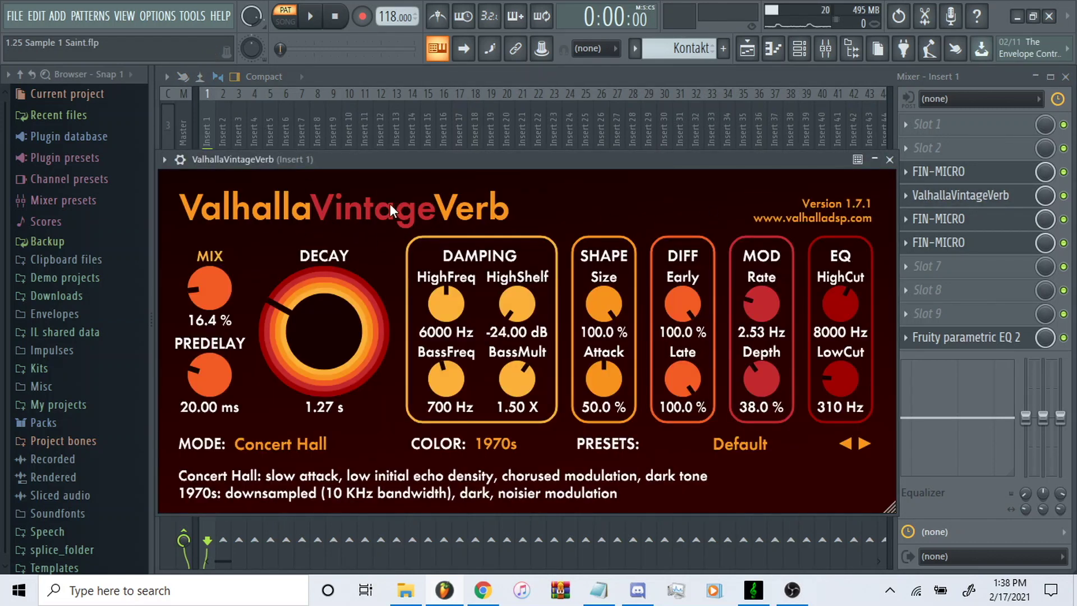
click(707, 73)
click(938, 171)
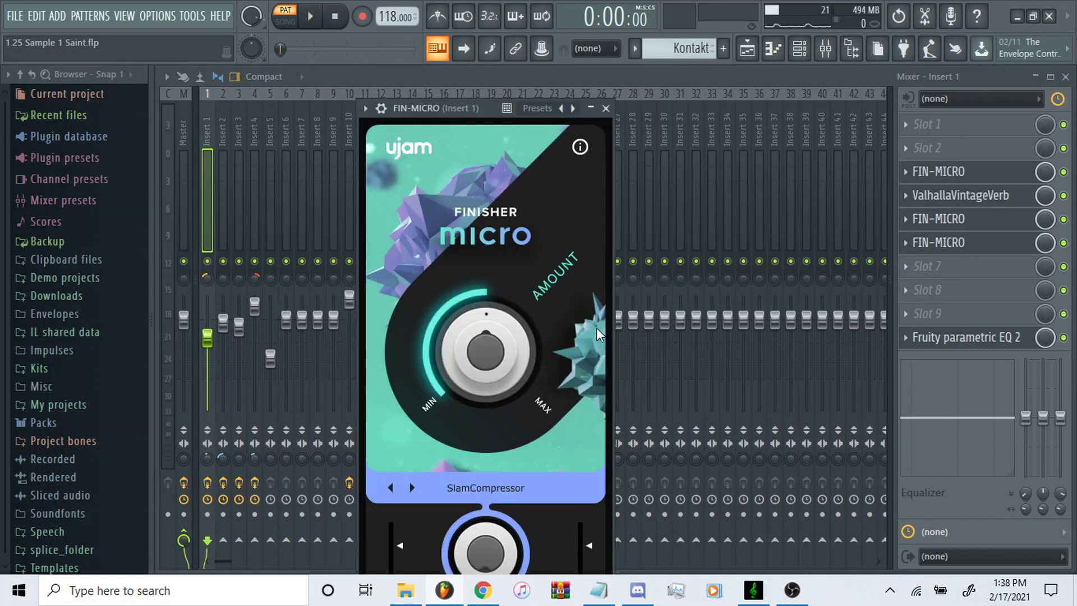
click(748, 81)
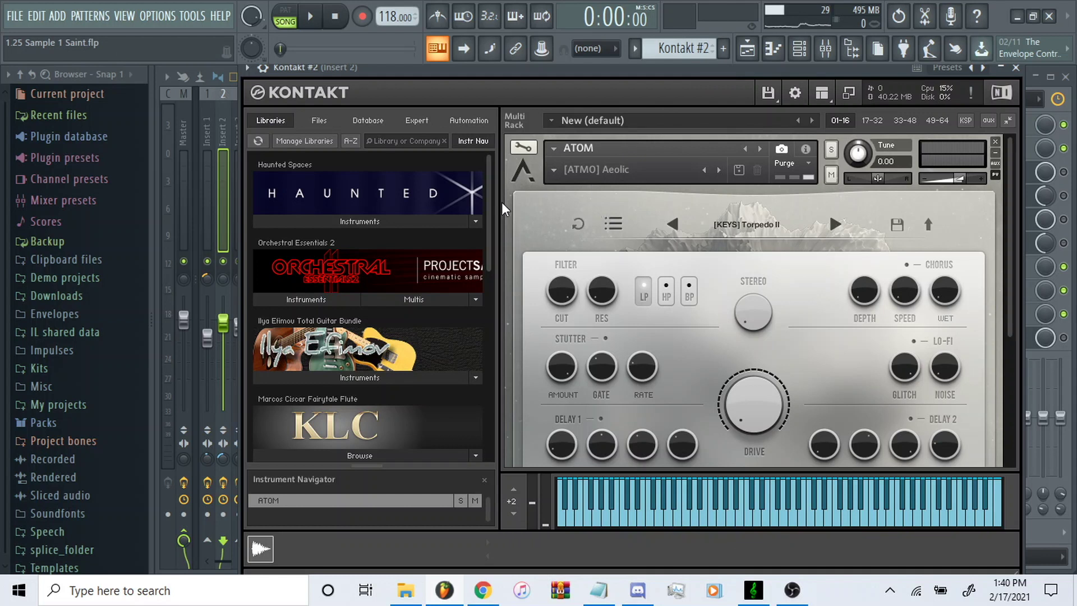
scroll(486, 340, down, 10)
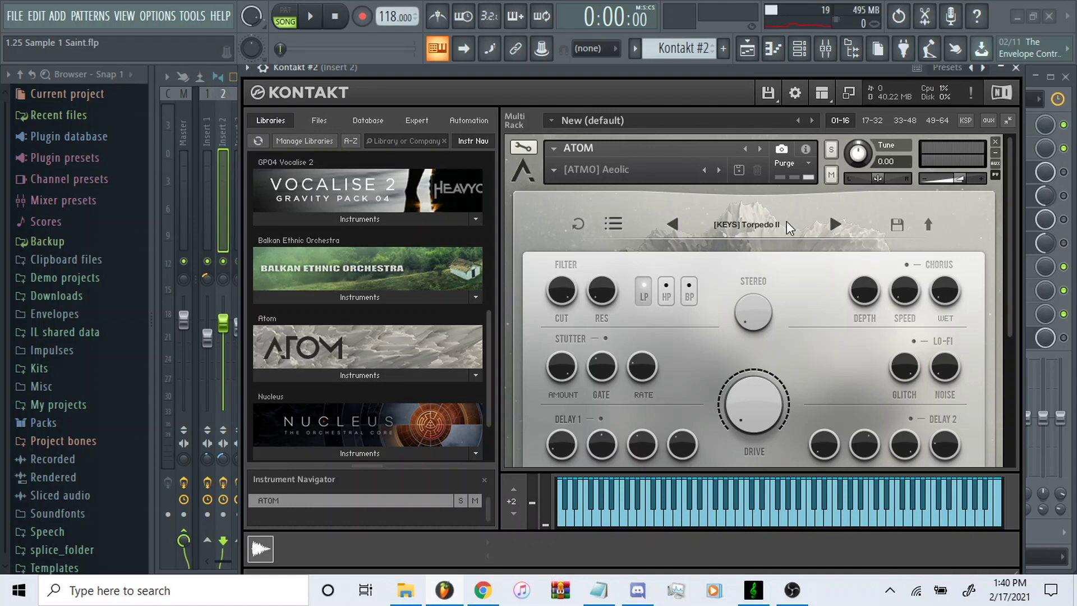
Open the Kontakt #2 melody in the piano roll from the Channel rack.
key(F6)
click(631, 246)
scroll(546, 318, up, 2)
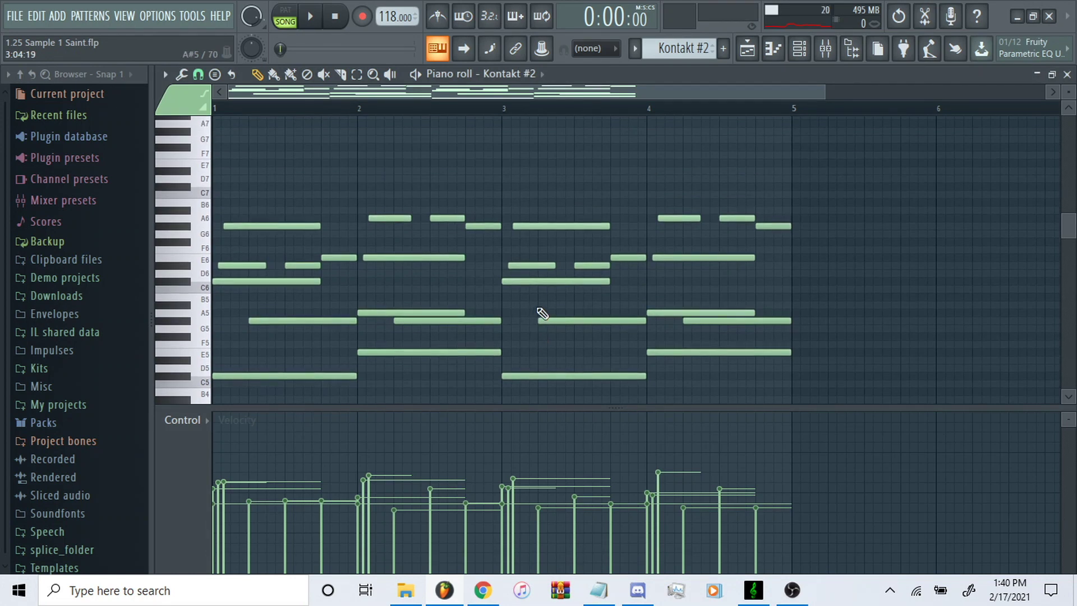
click(826, 48)
click(799, 49)
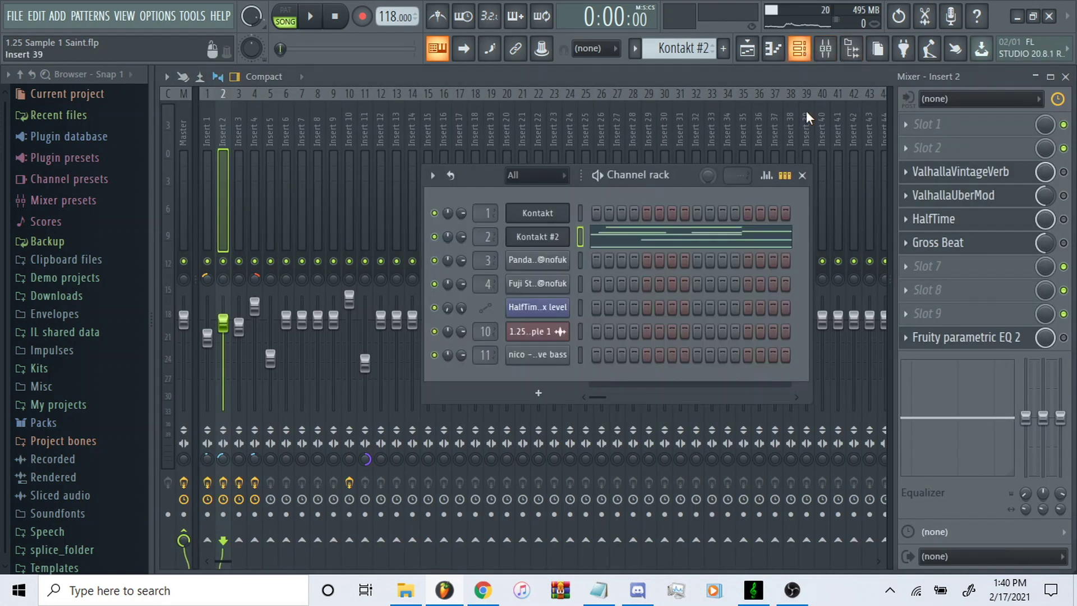
click(631, 242)
Play and stop the Kontakt #2 melody, then show Insert 2's chain in the mixer.
key(space)
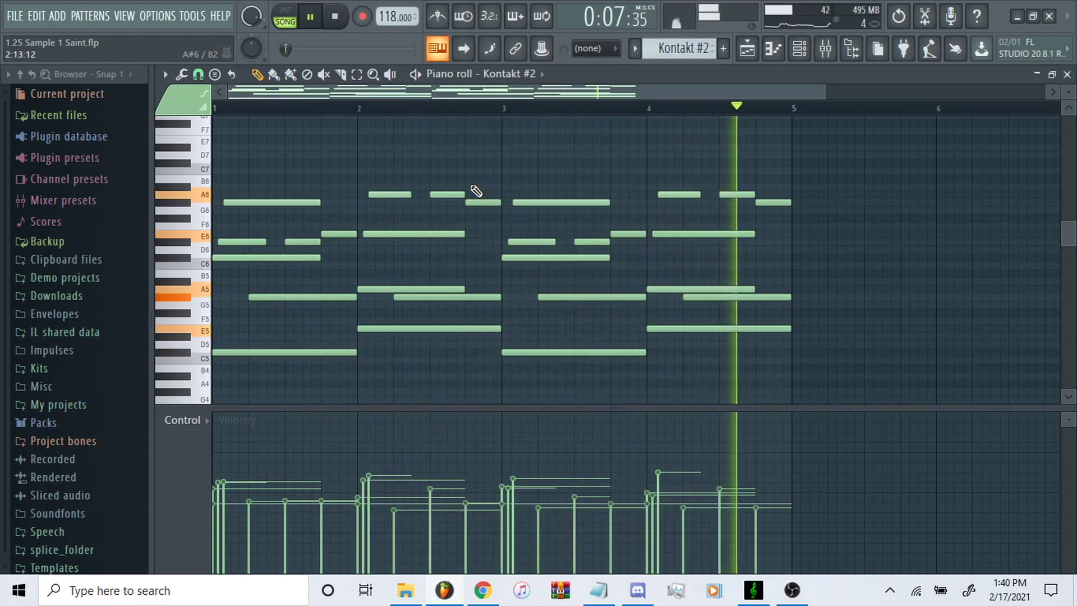
key(space)
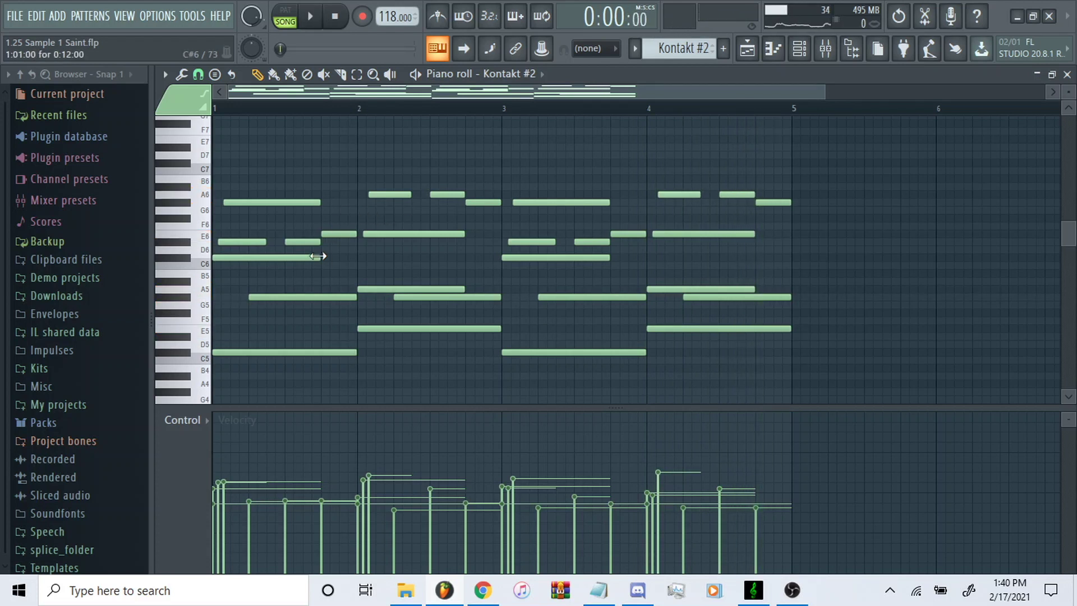
scroll(302, 132, up, 2)
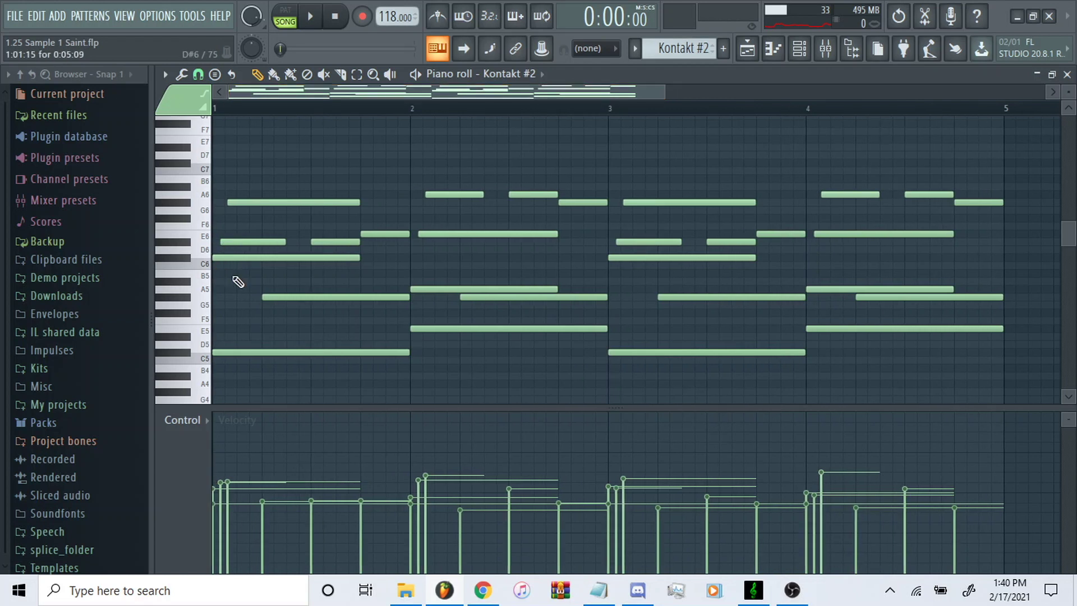
scroll(399, 277, down, 2)
scroll(399, 277, down, 1)
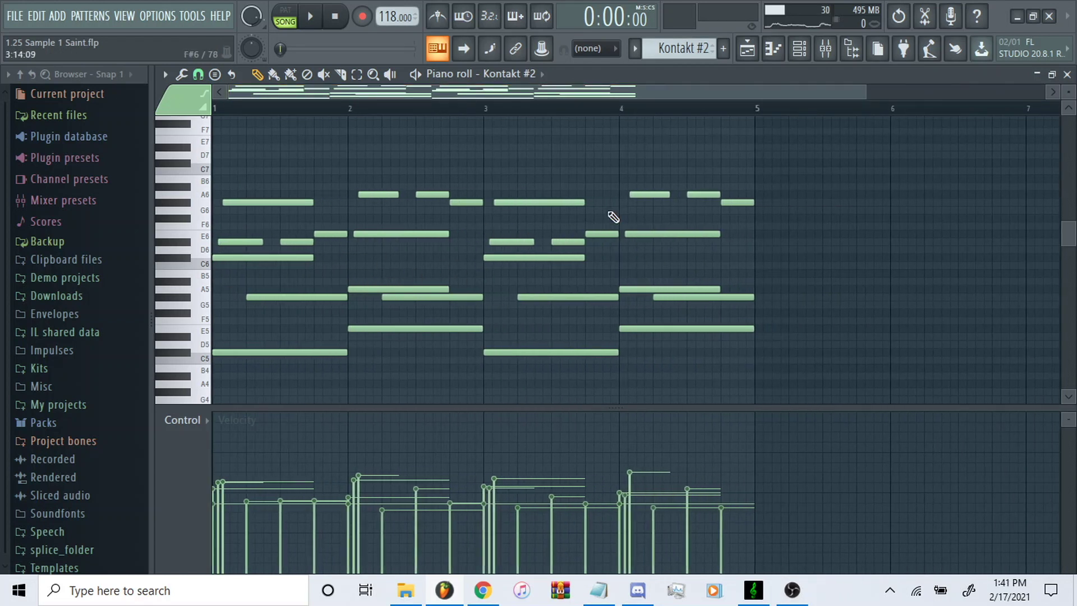
key(F9)
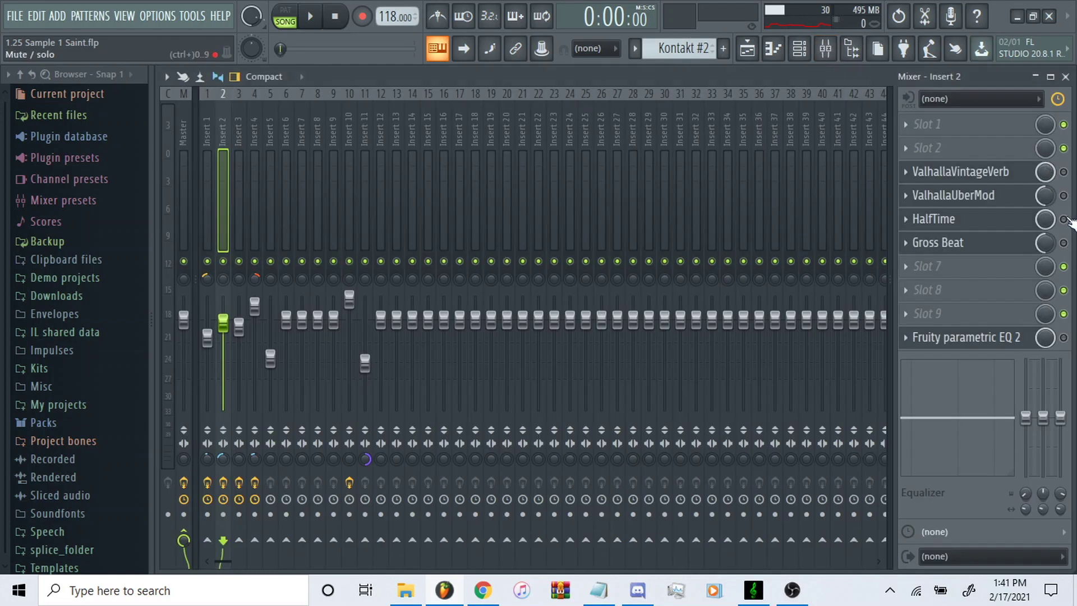
Open HalfTime, switch on Gross Beat, and inspect Gross Beat and Parametric EQ 2 on Insert 2.
click(1047, 218)
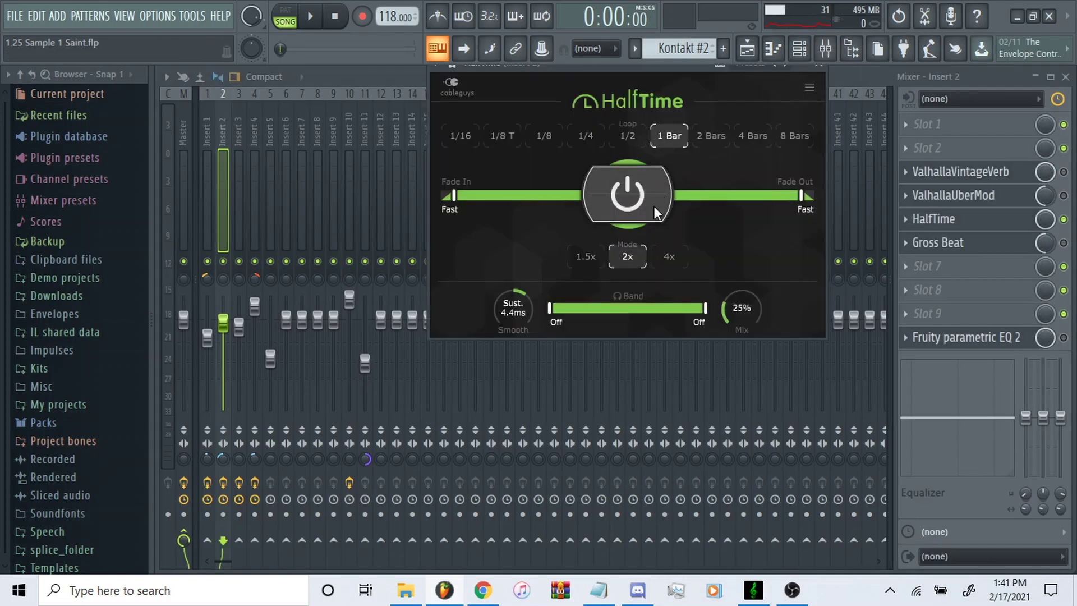
click(1064, 243)
click(991, 247)
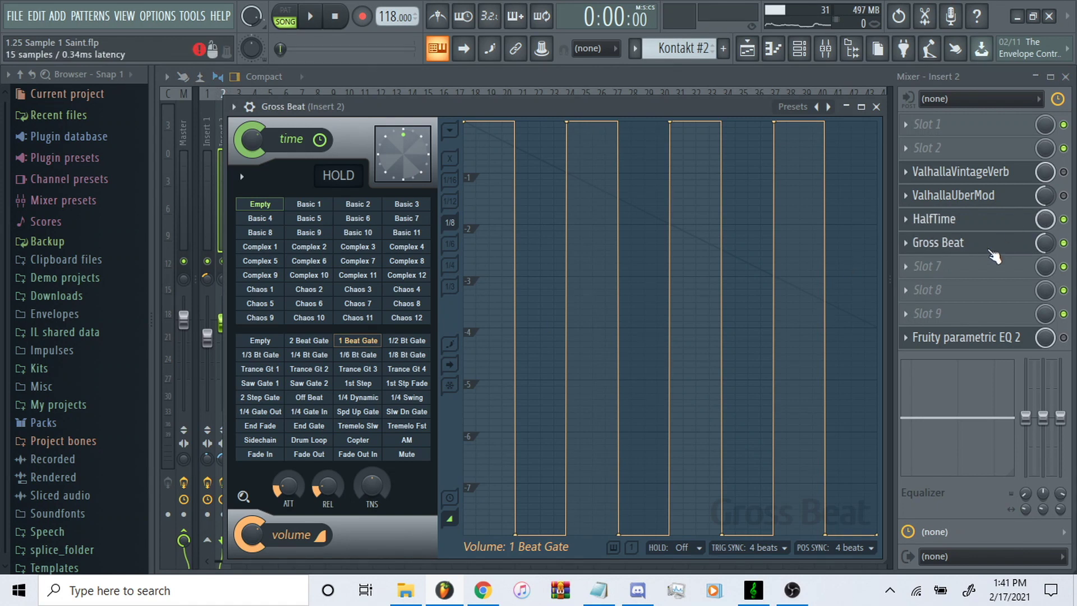
click(964, 337)
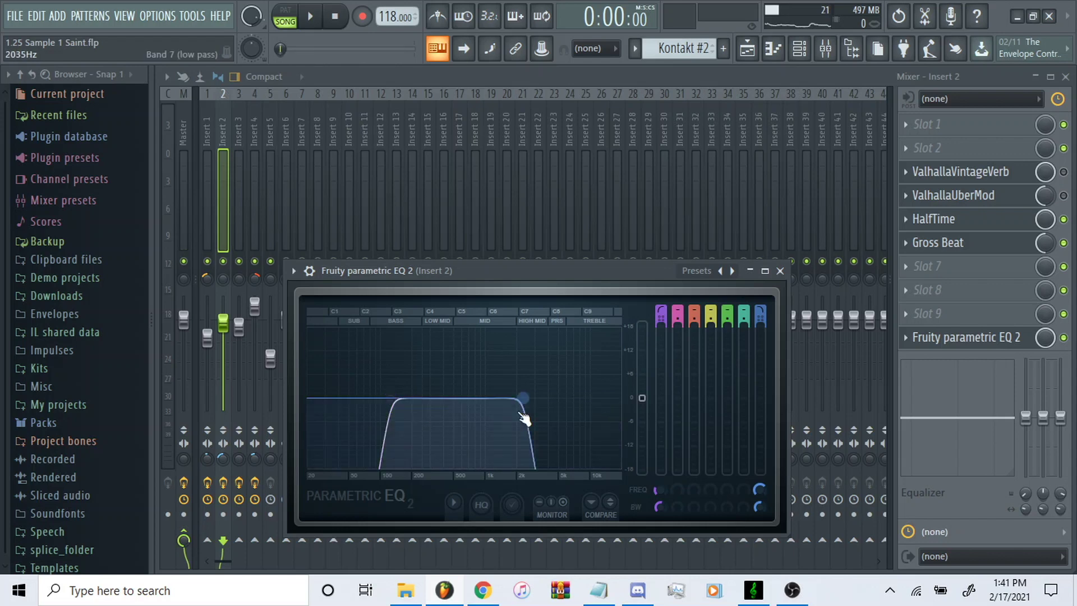
click(780, 271)
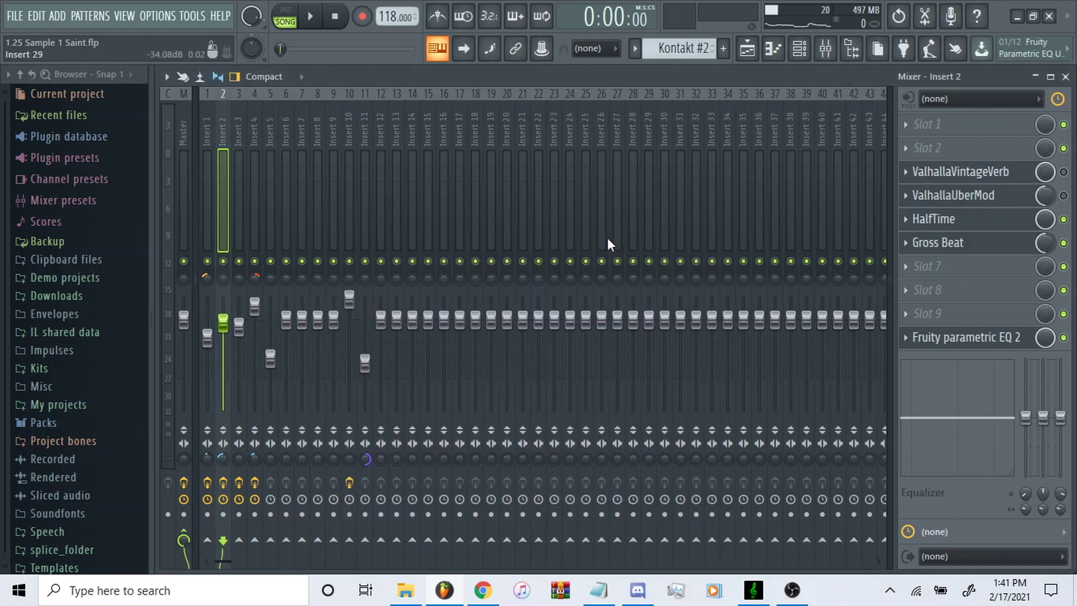
Play and stop the Kontakt #2 melody in the piano roll.
click(799, 48)
click(647, 233)
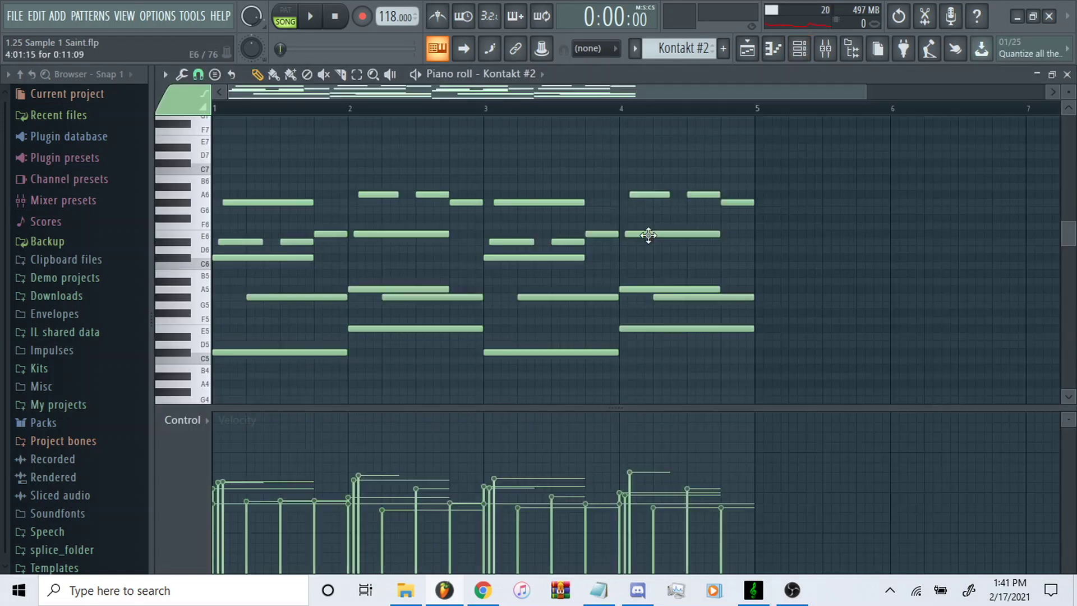
key(space)
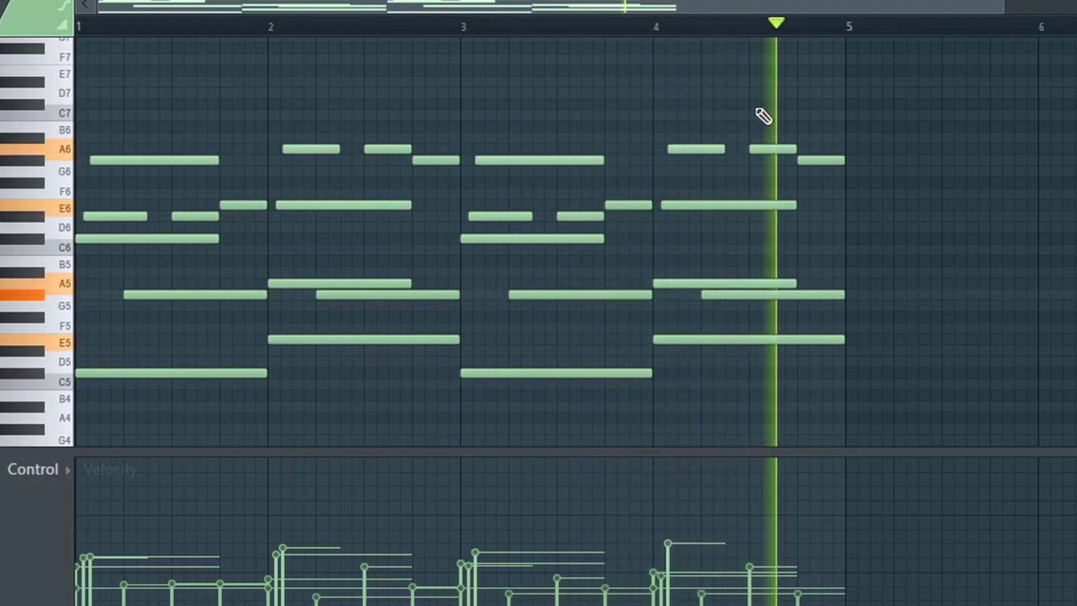
key(space)
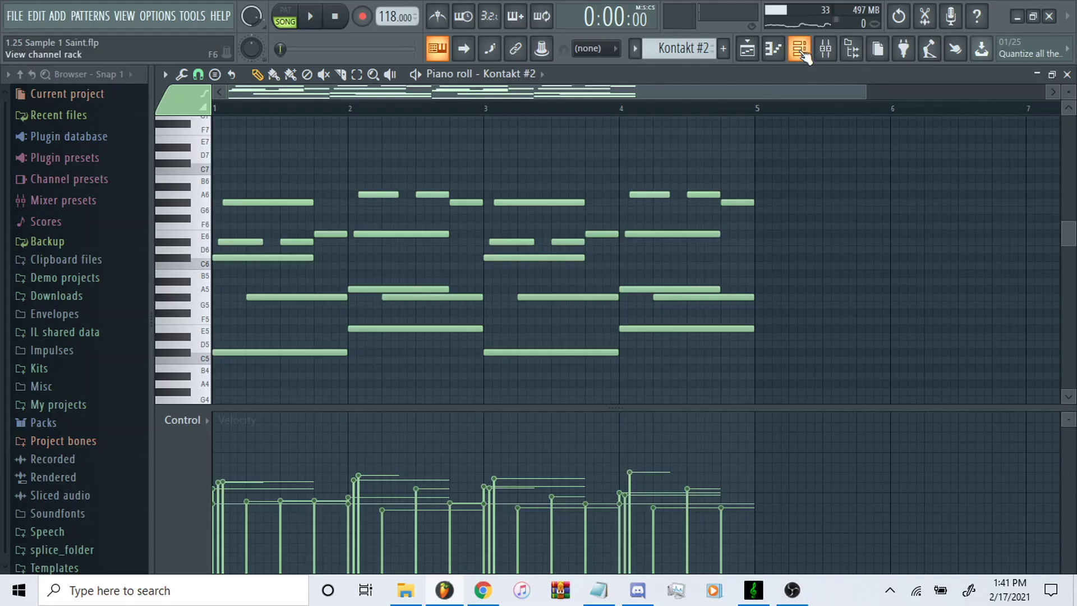
Unmute Track 1 in the playlist and play the song through from the start.
click(804, 54)
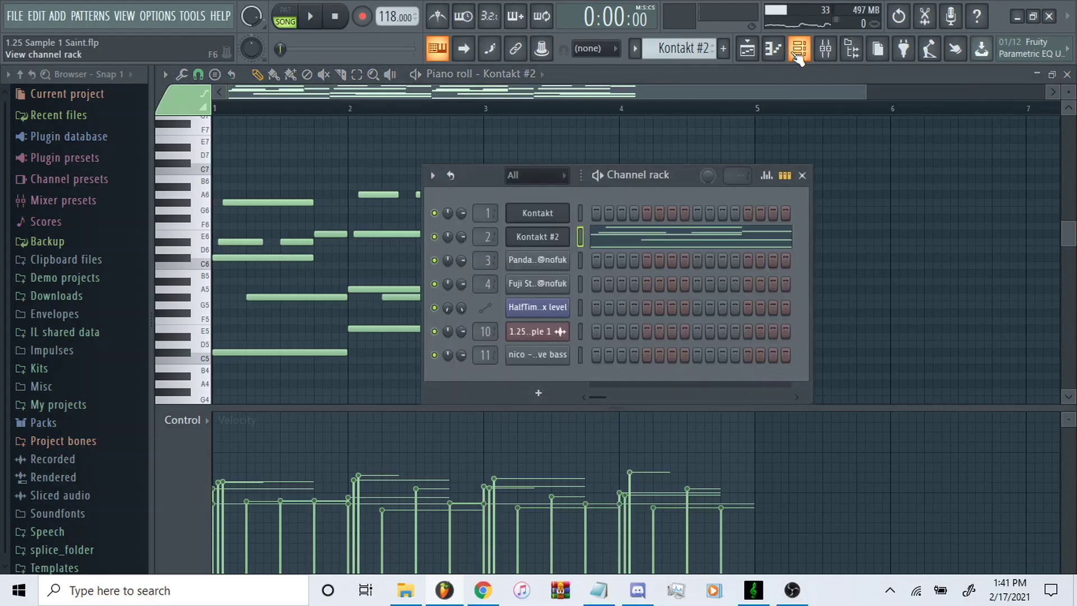
click(748, 55)
click(362, 156)
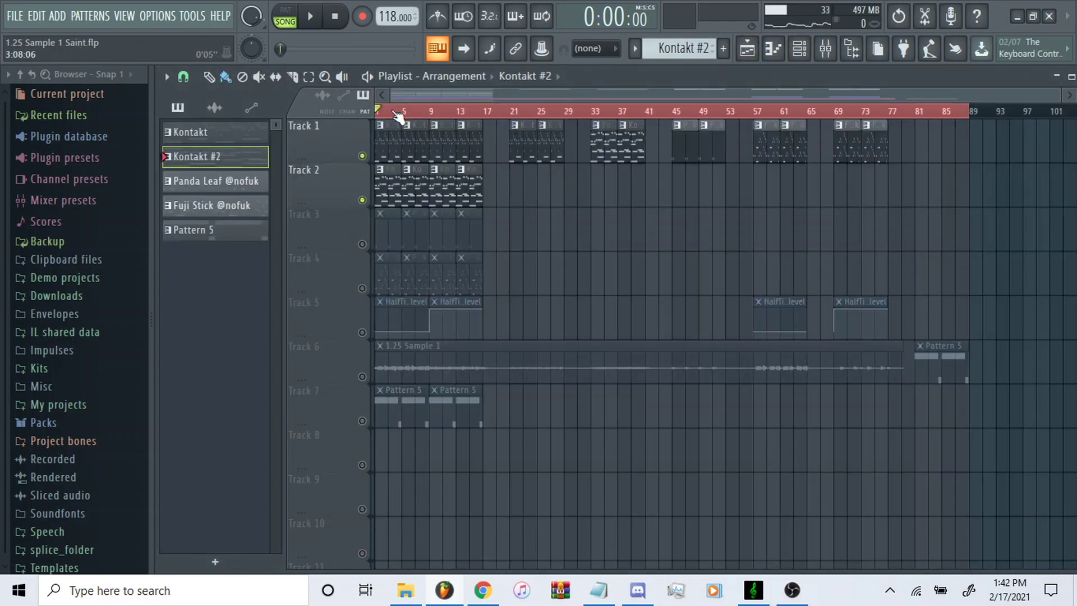
key(space)
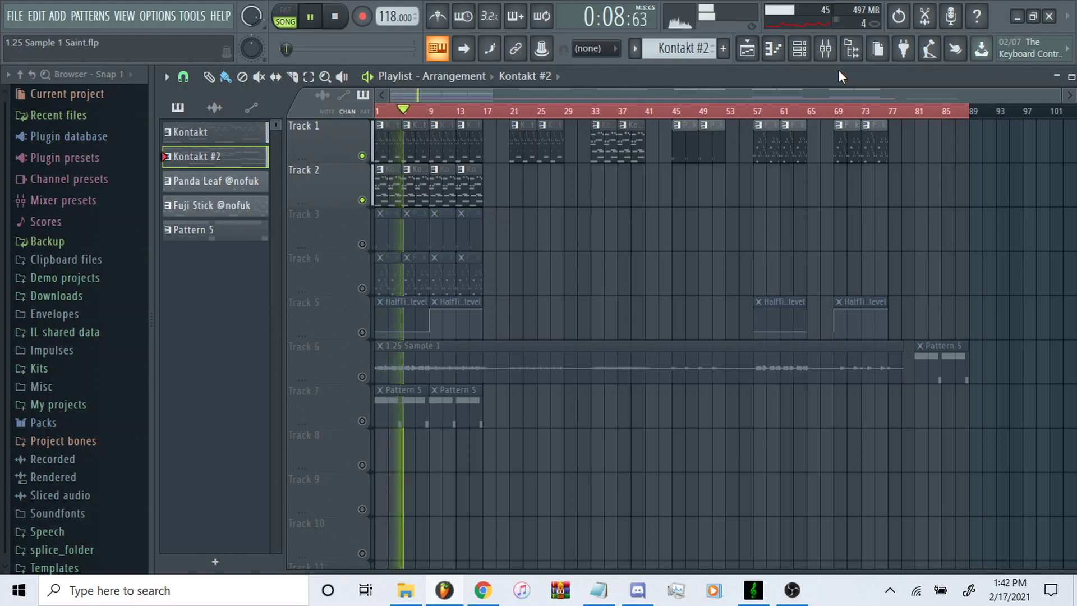
key(space)
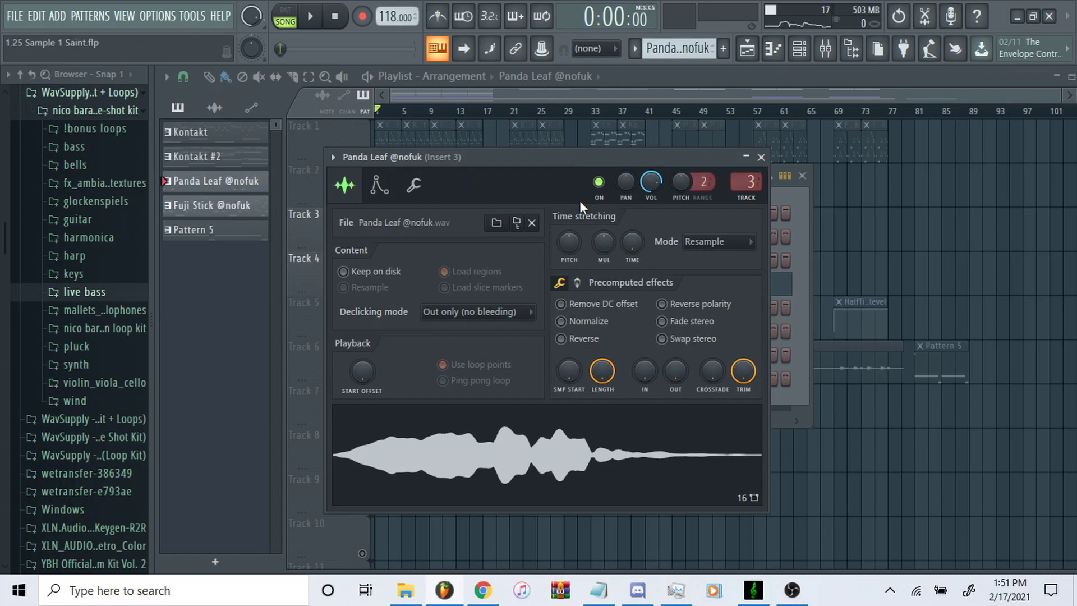
Move the Panda Leaf sample window aside, play its notes, and show Insert 3 in the mixer.
drag(561, 157, 502, 264)
drag(672, 182, 675, 138)
click(435, 261)
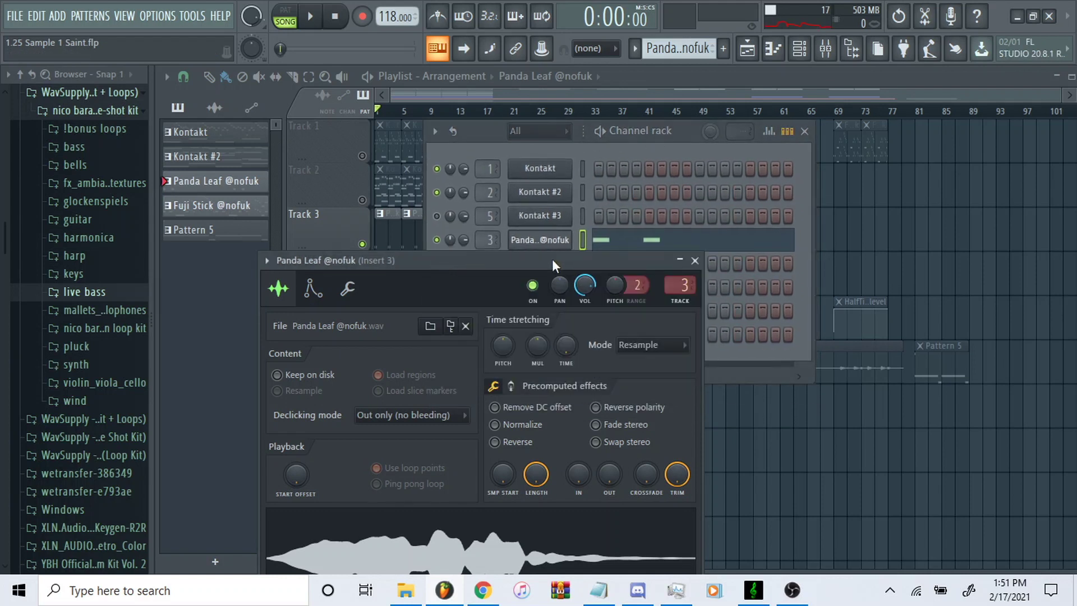
drag(550, 260, 586, 194)
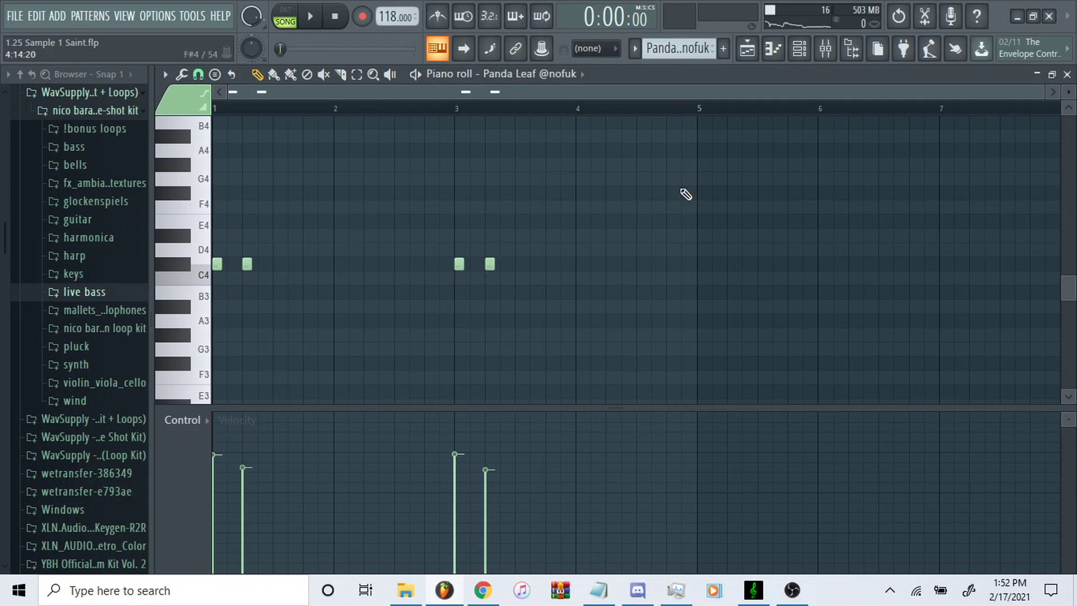
key(space)
key(space)
key(F9)
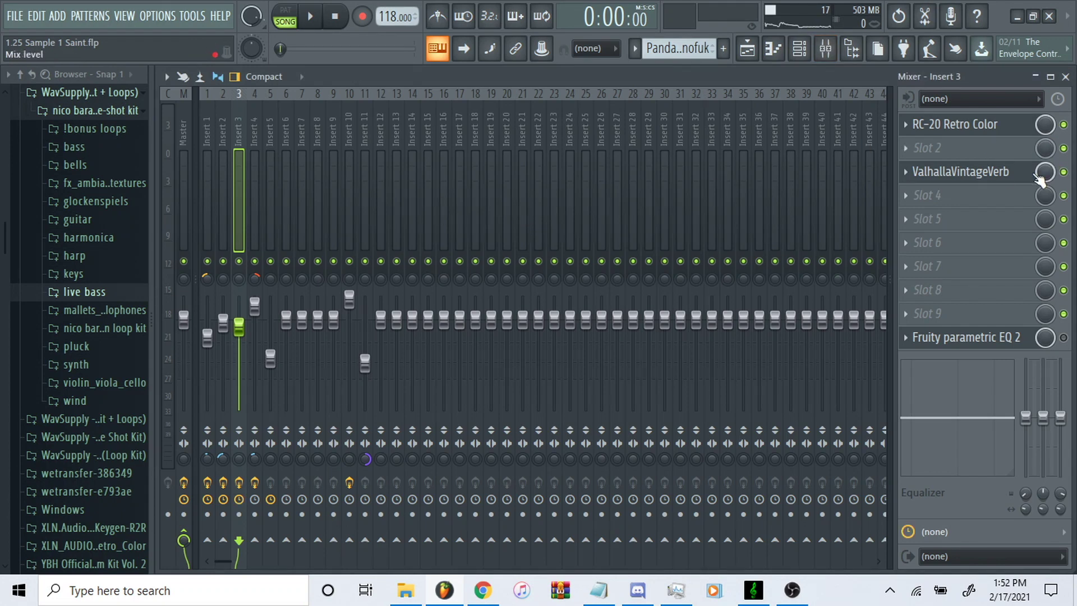
click(1010, 171)
click(936, 189)
click(976, 337)
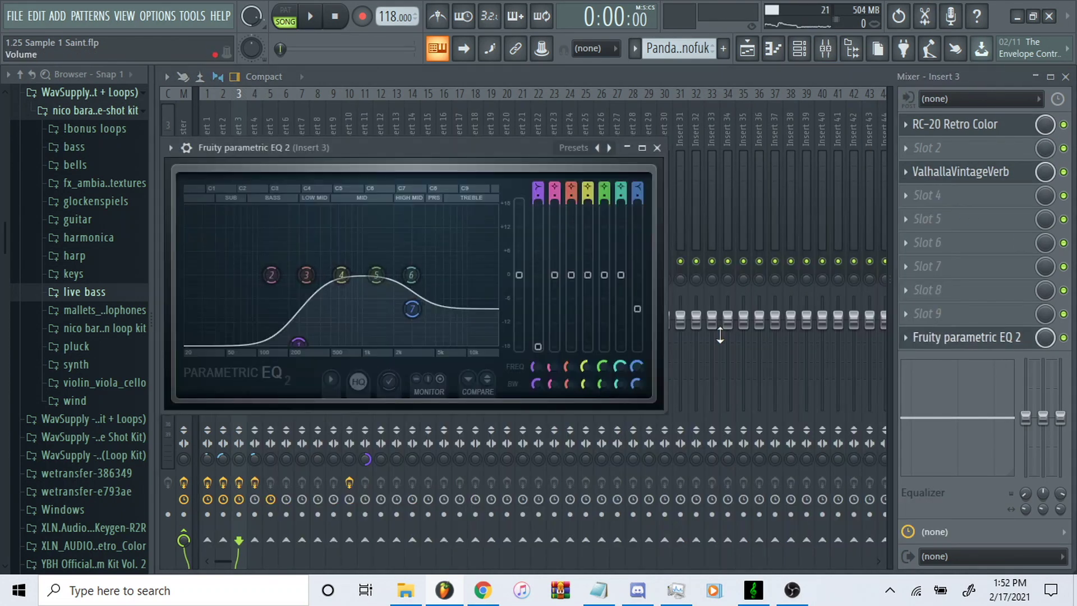
click(799, 49)
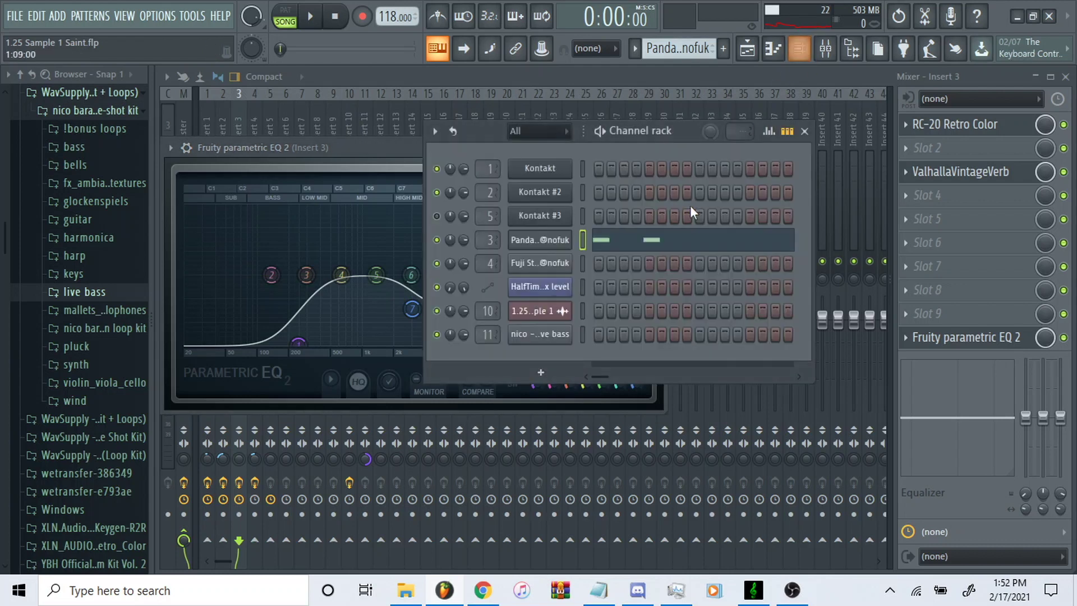
click(673, 247)
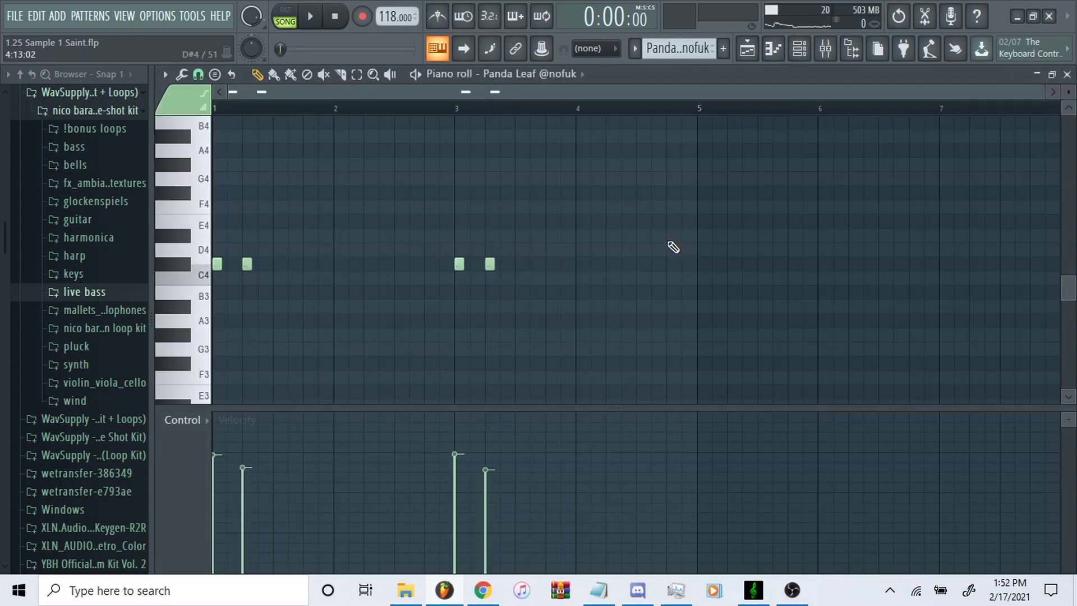
key(space)
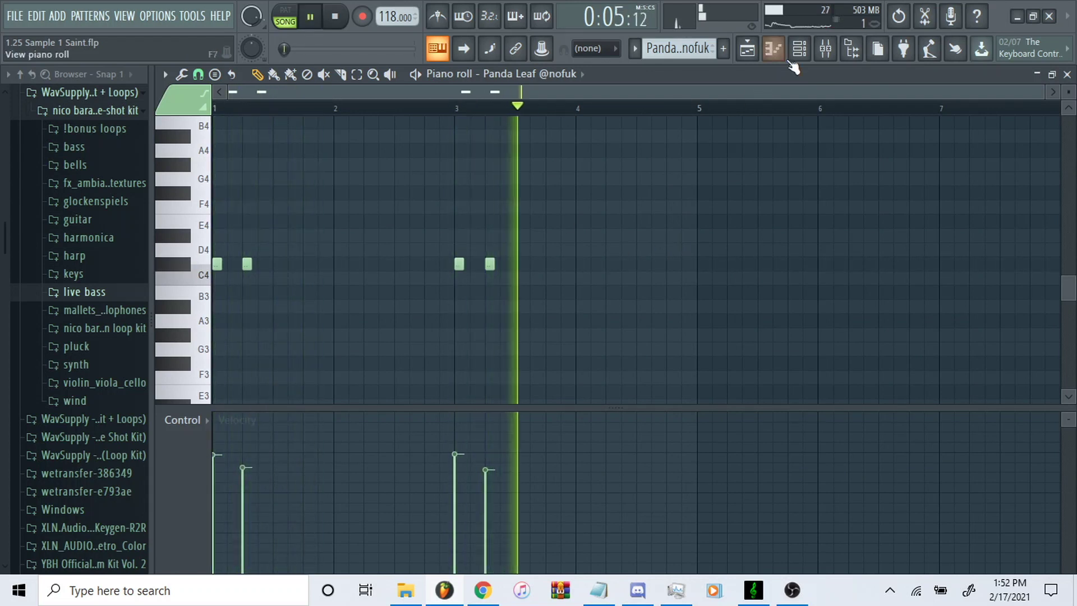
click(747, 49)
key(space)
click(799, 48)
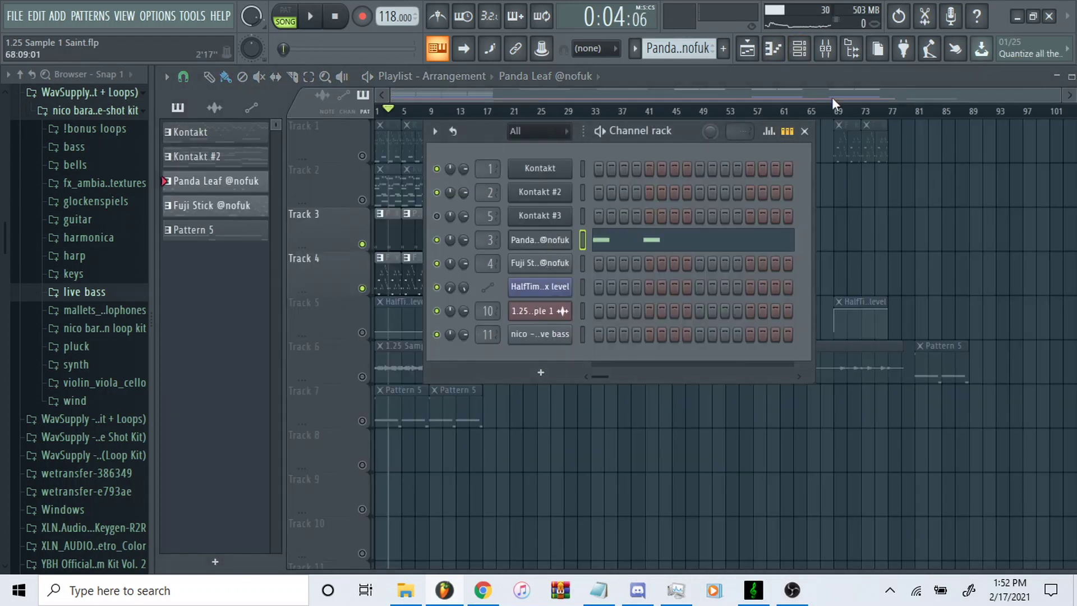
click(826, 49)
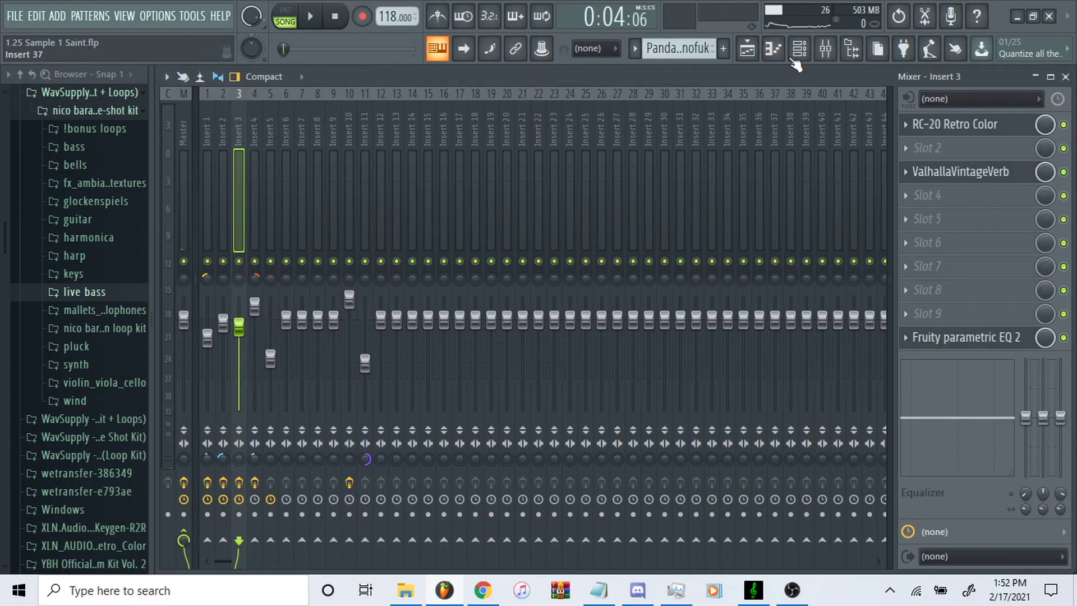
Open the Fuji Stick pattern in the piano roll and play it through once.
key(F7)
drag(1069, 95, 1069, 112)
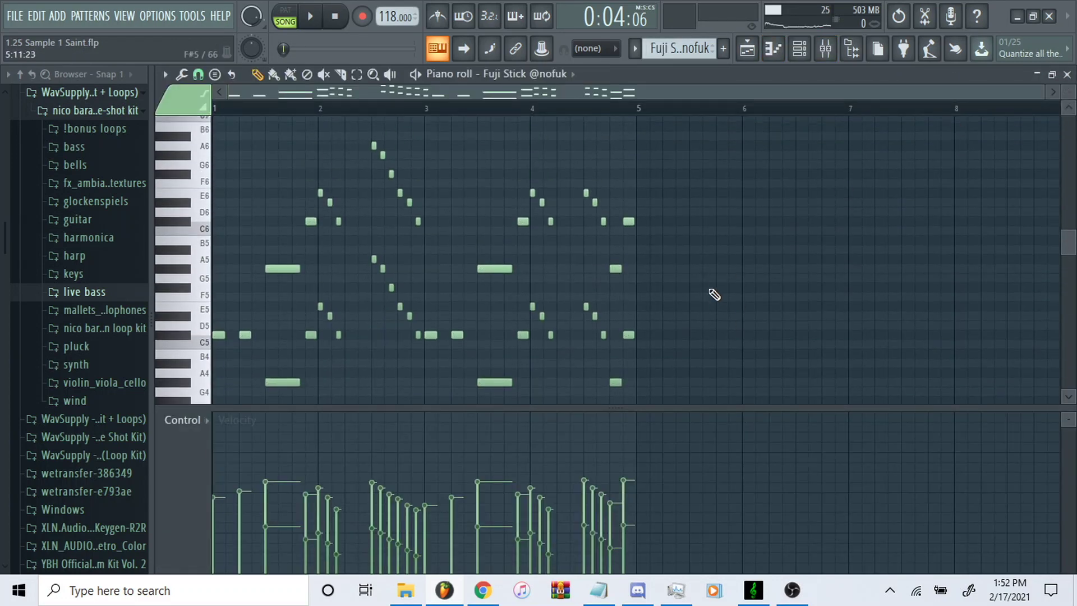
click(825, 50)
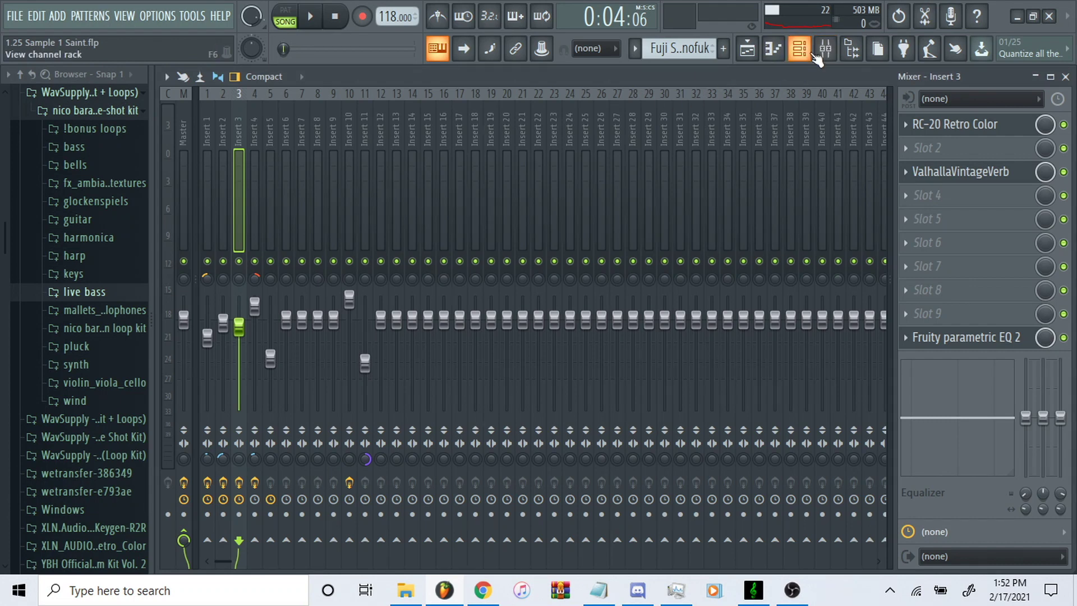
click(799, 49)
click(649, 288)
key(space)
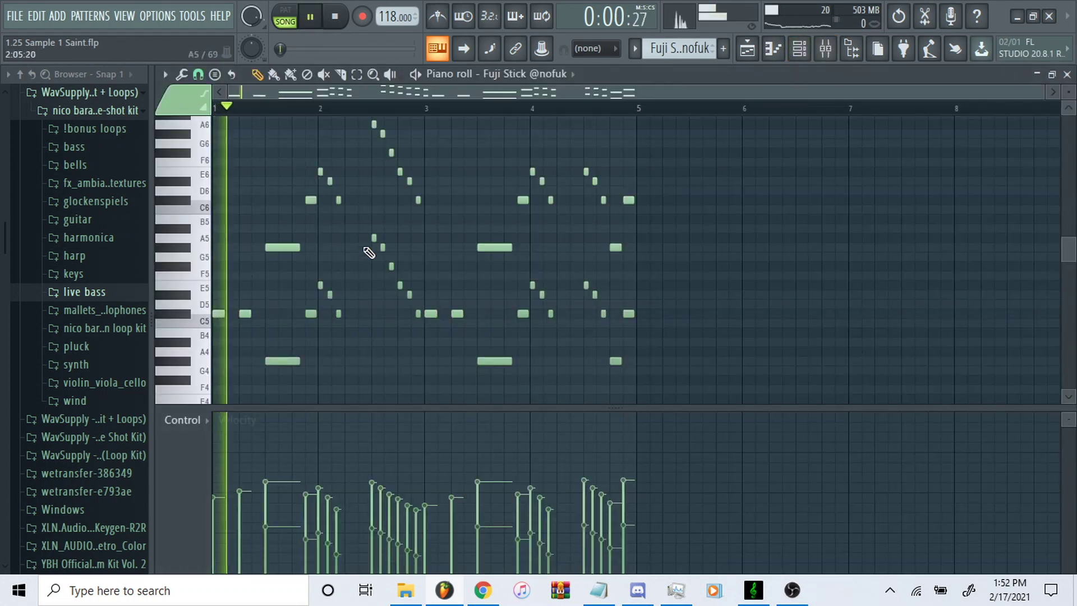
click(825, 49)
click(799, 50)
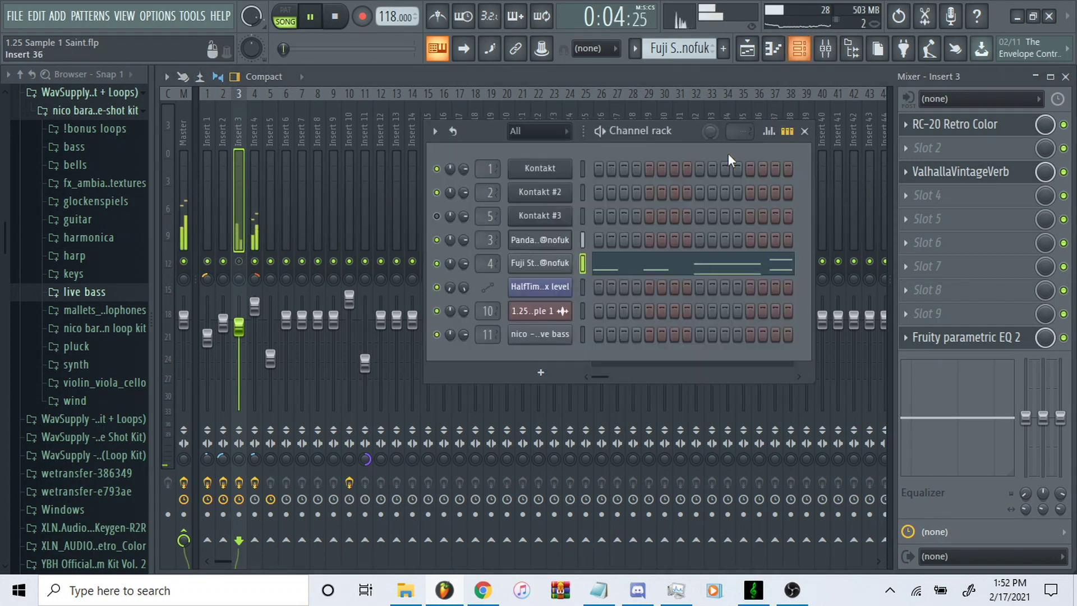
click(637, 271)
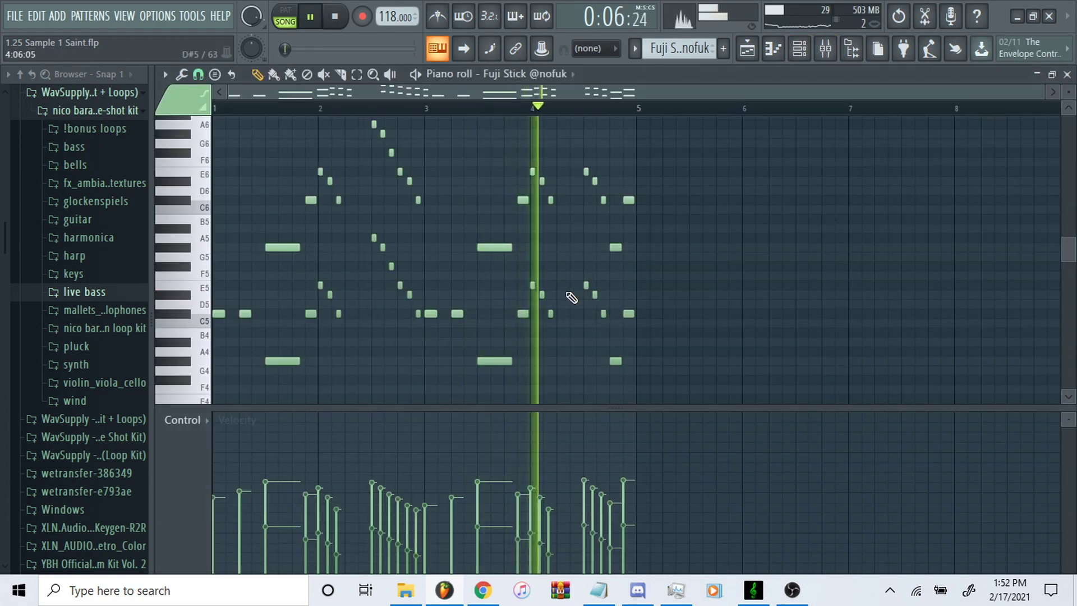
key(space)
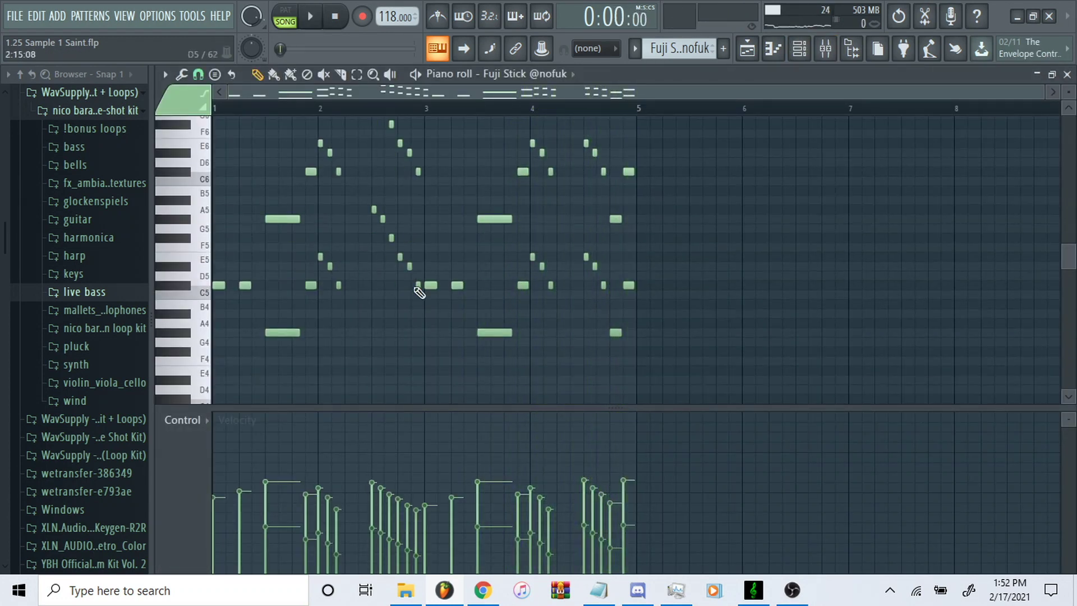
Marquee-select the Fuji Stick notes from C6 down to A5, then deselect them.
scroll(337, 307, up, 3)
drag(282, 141, 702, 285)
drag(253, 132, 647, 240)
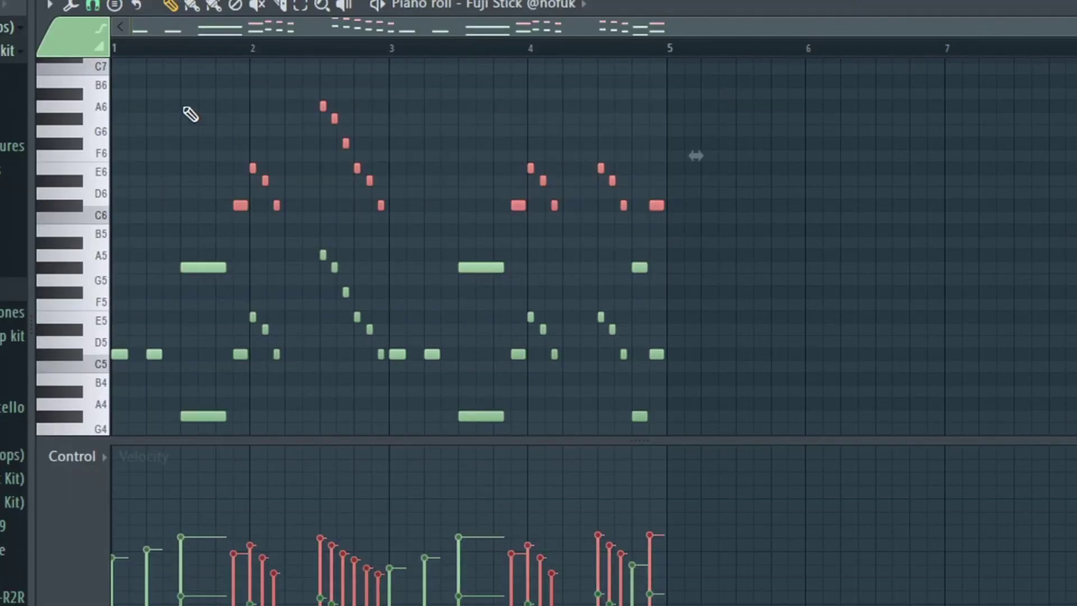
drag(150, 79, 695, 289)
scroll(617, 314, down, 3)
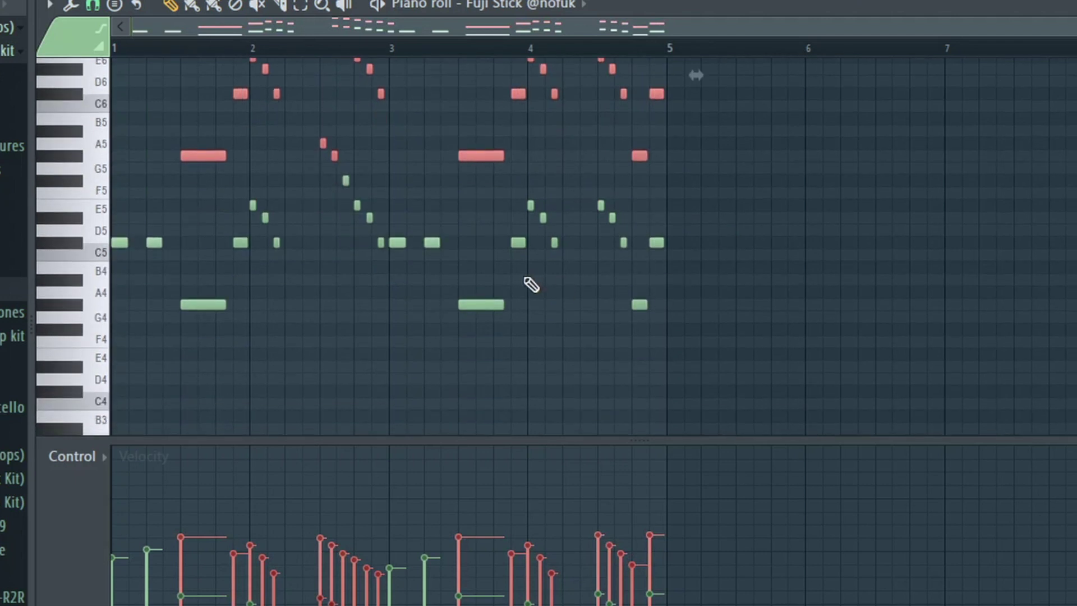
click(354, 266)
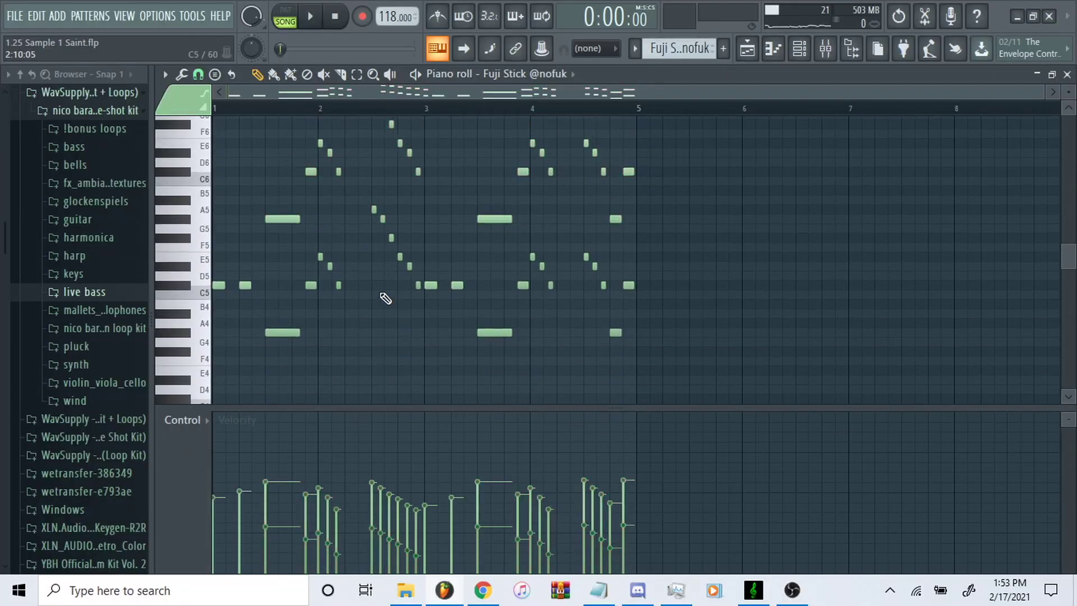
scroll(444, 253, up, 2)
scroll(440, 247, down, 2)
scroll(433, 269, up, 2)
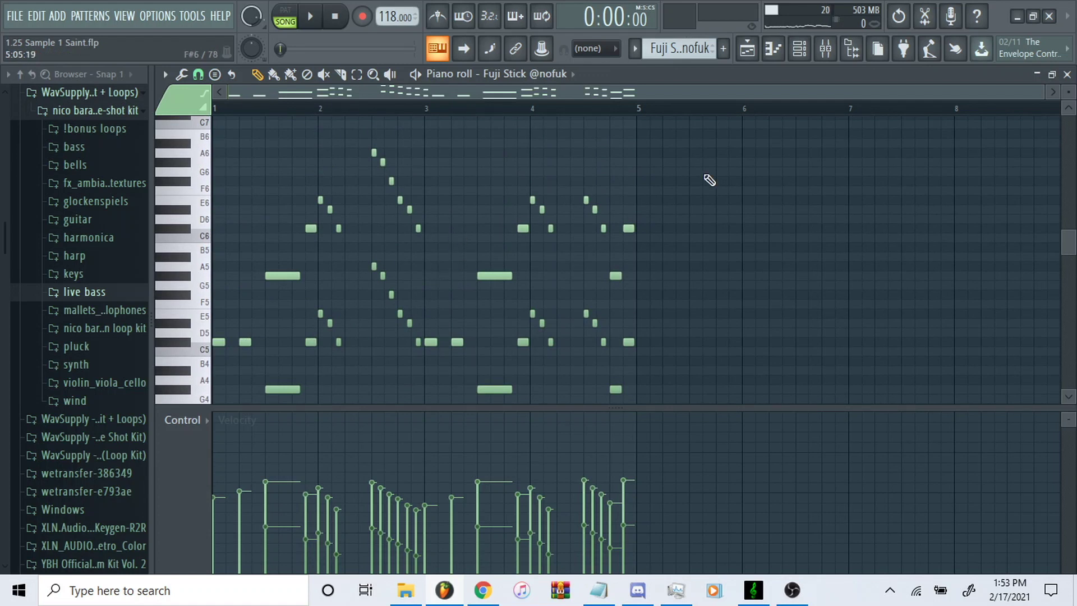
ctrl+scroll(334, 265, up, 3)
drag(317, 90, 261, 110)
scroll(474, 192, down, 3)
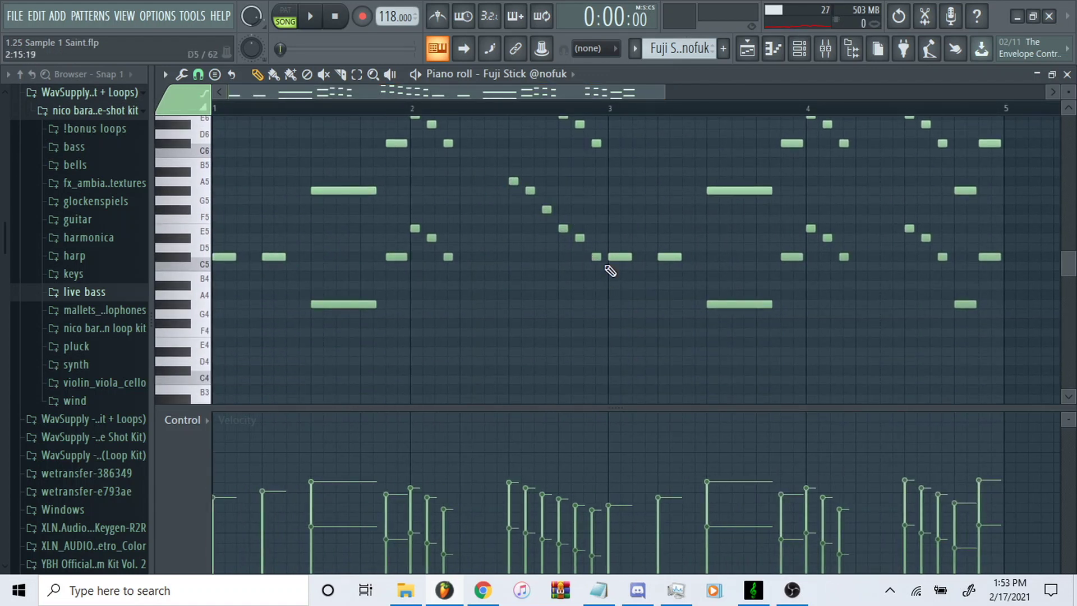
ctrl+scroll(507, 315, down, 3)
scroll(505, 336, up, 2)
scroll(503, 334, down, 1)
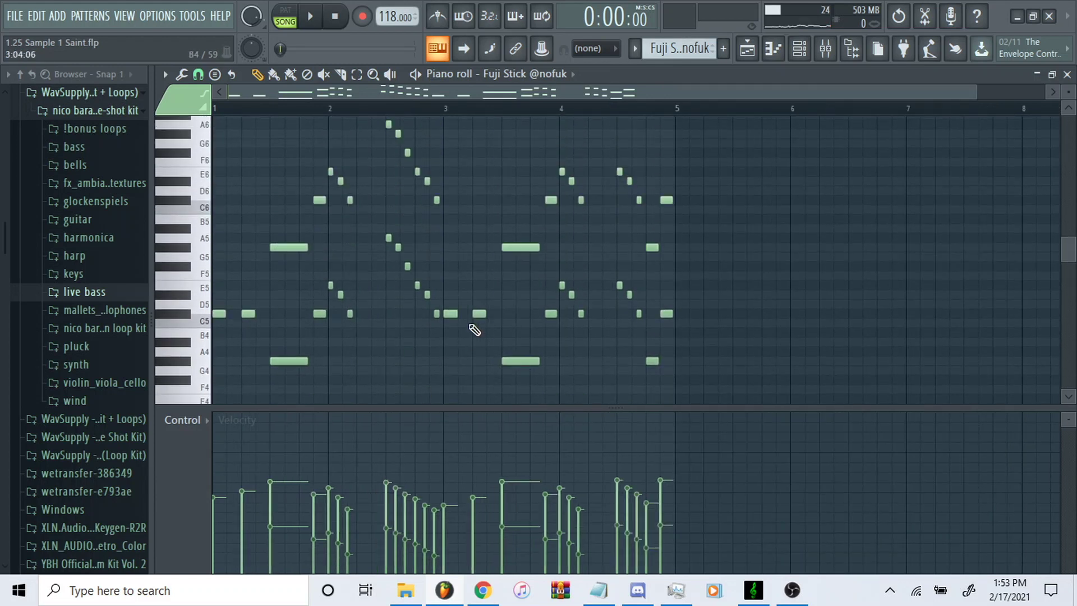
Open Insert 4's RC-20 Retro Color, dismiss the resources error, and close it.
click(825, 50)
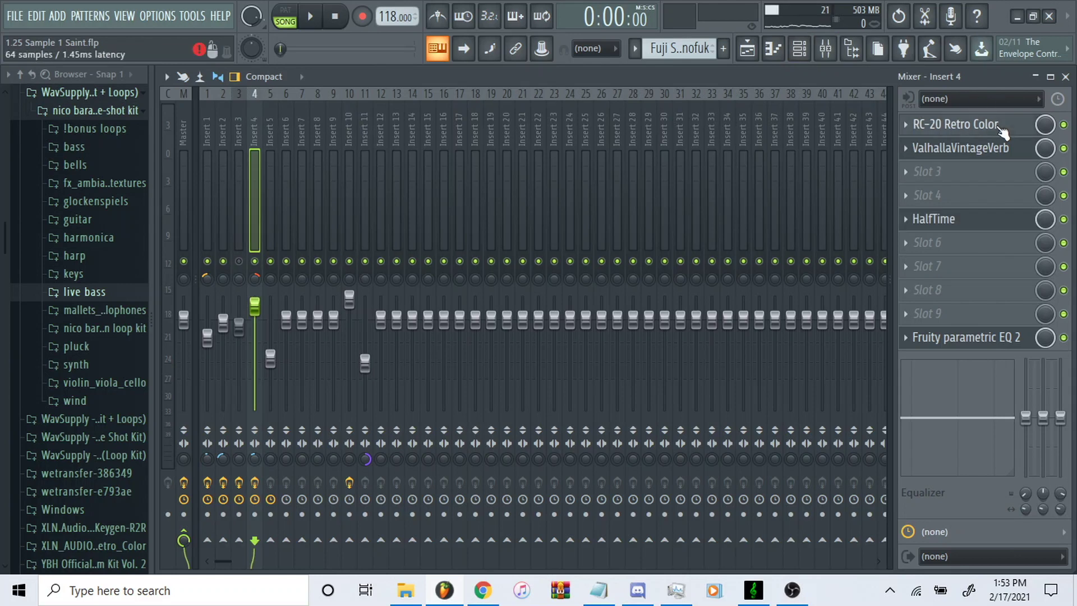
click(960, 124)
click(599, 436)
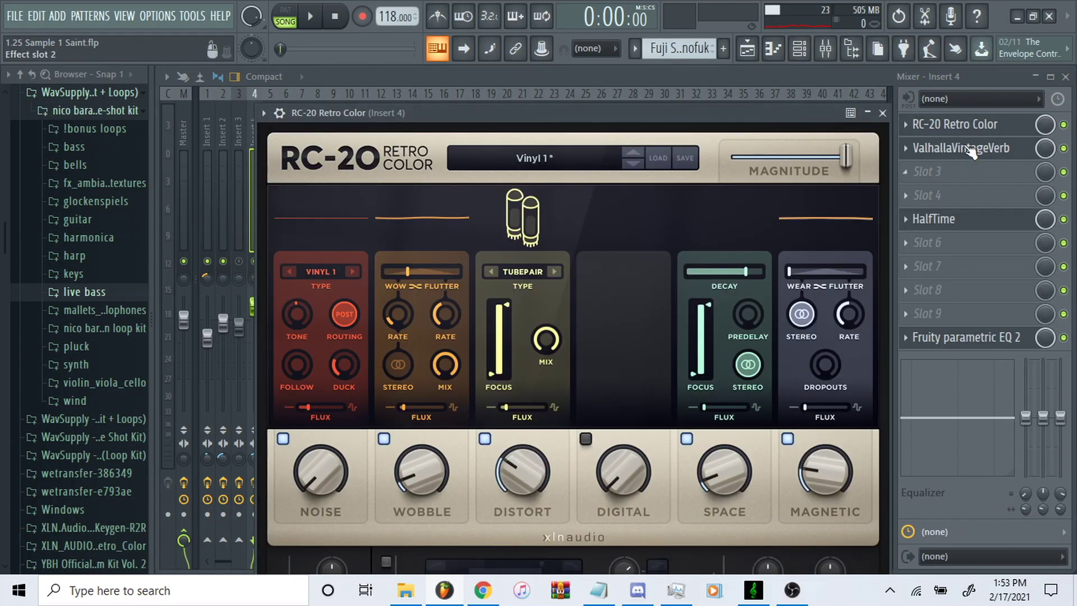
click(883, 112)
Open Insert 4's ValhallaVintageVerb, HalfTime and parametric EQ 2, then unmute Track 5 in the playlist.
click(910, 148)
click(993, 220)
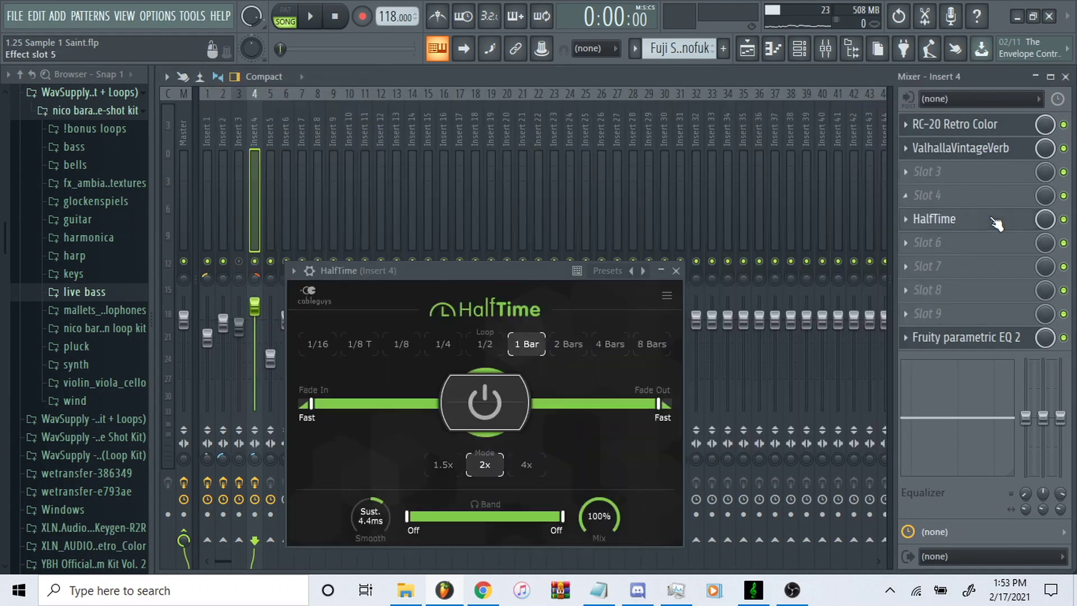
click(966, 337)
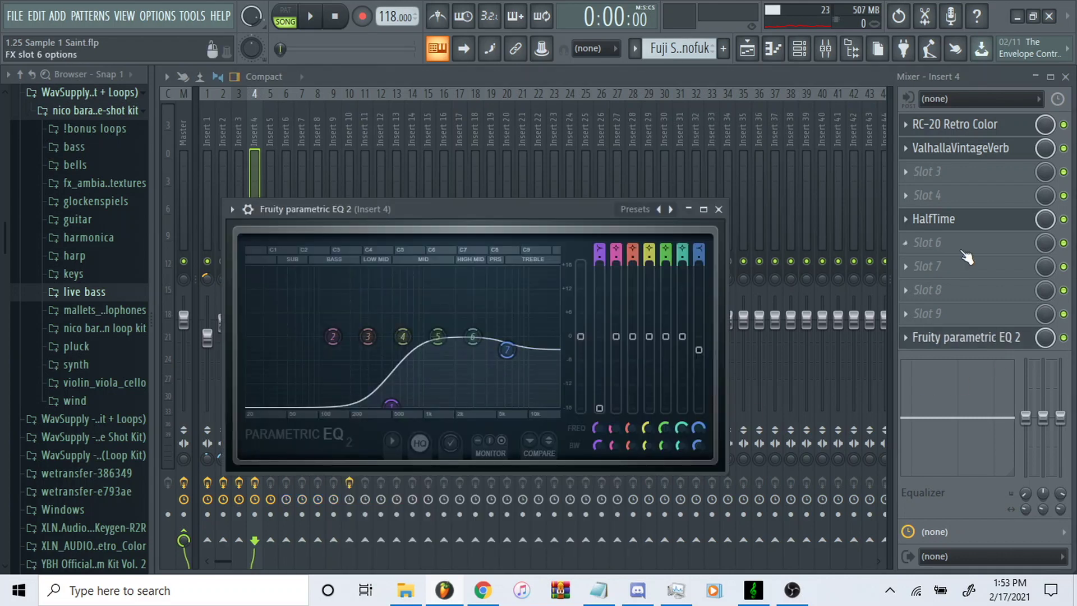
click(747, 48)
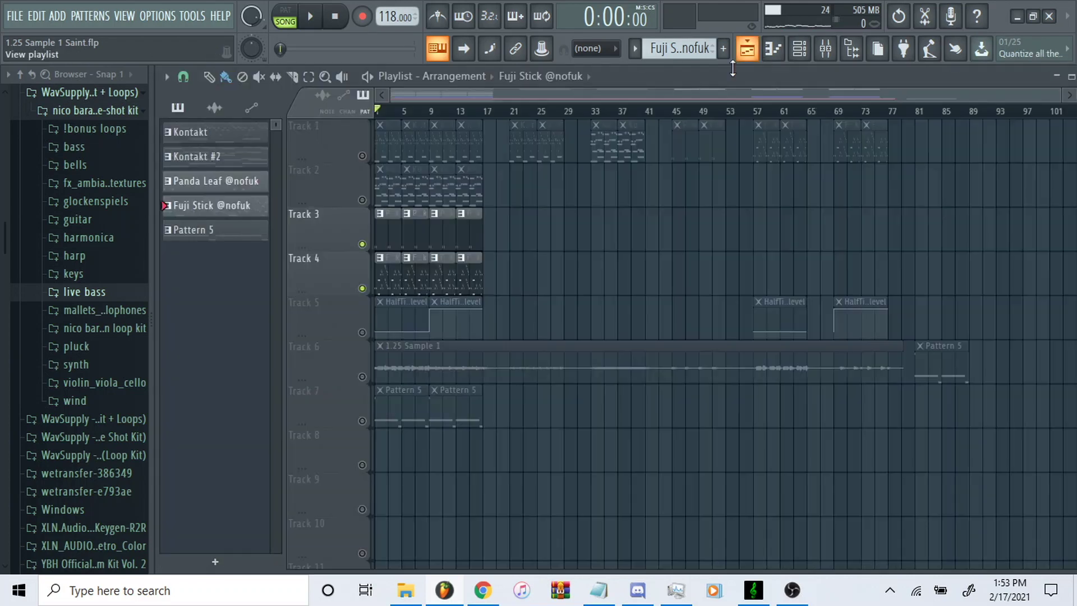
click(363, 333)
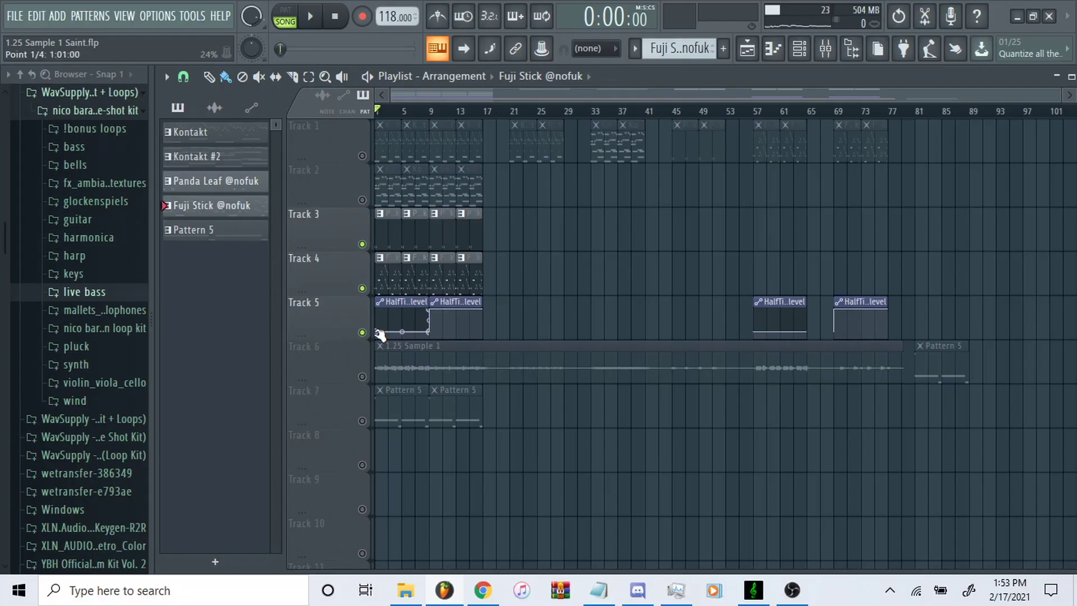
click(799, 48)
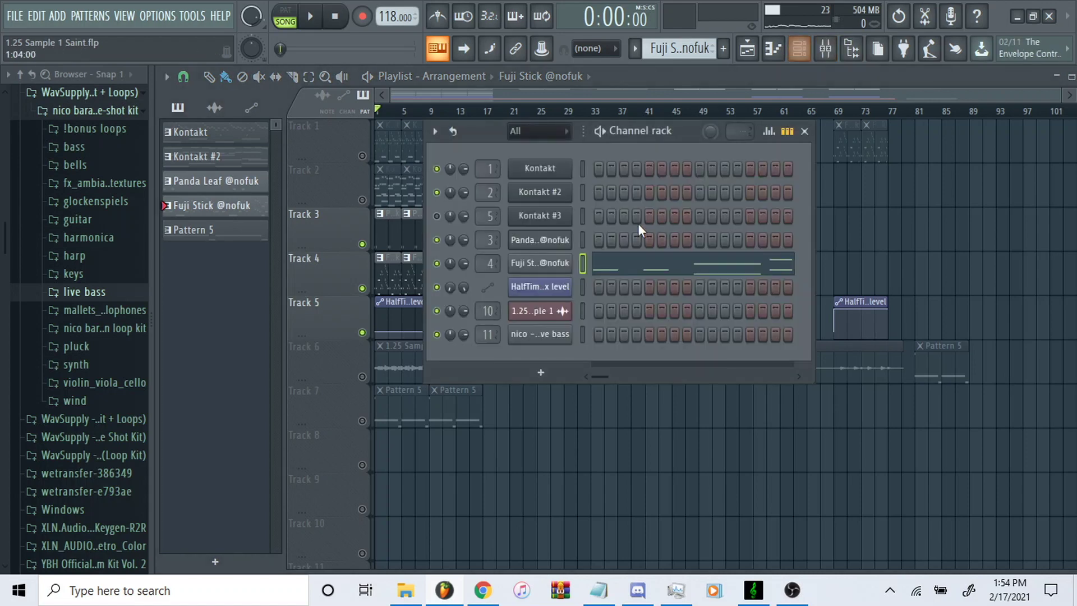
click(636, 264)
click(825, 48)
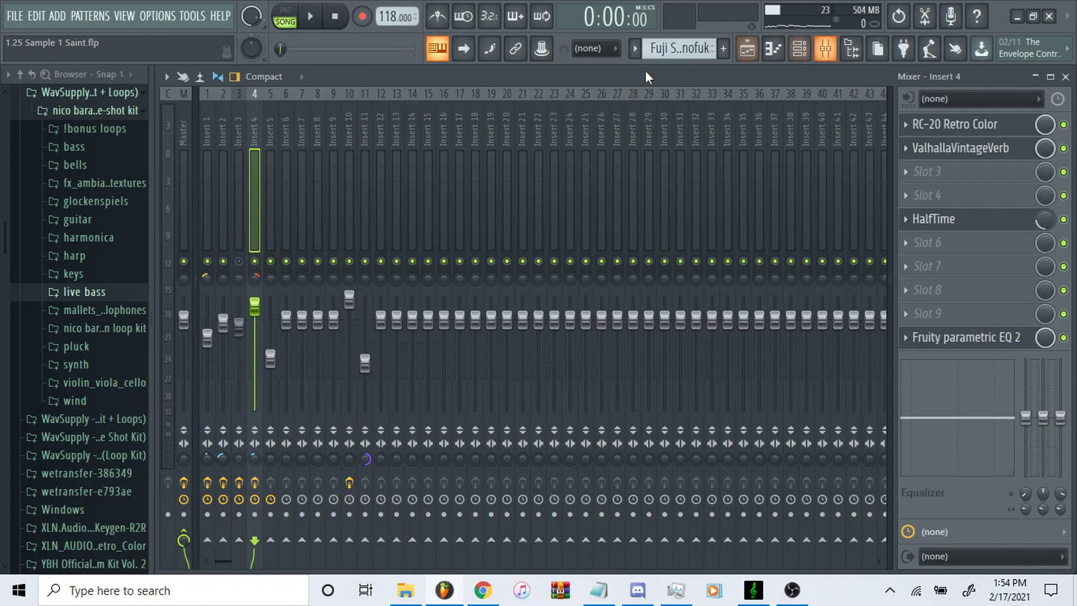
click(800, 48)
click(655, 270)
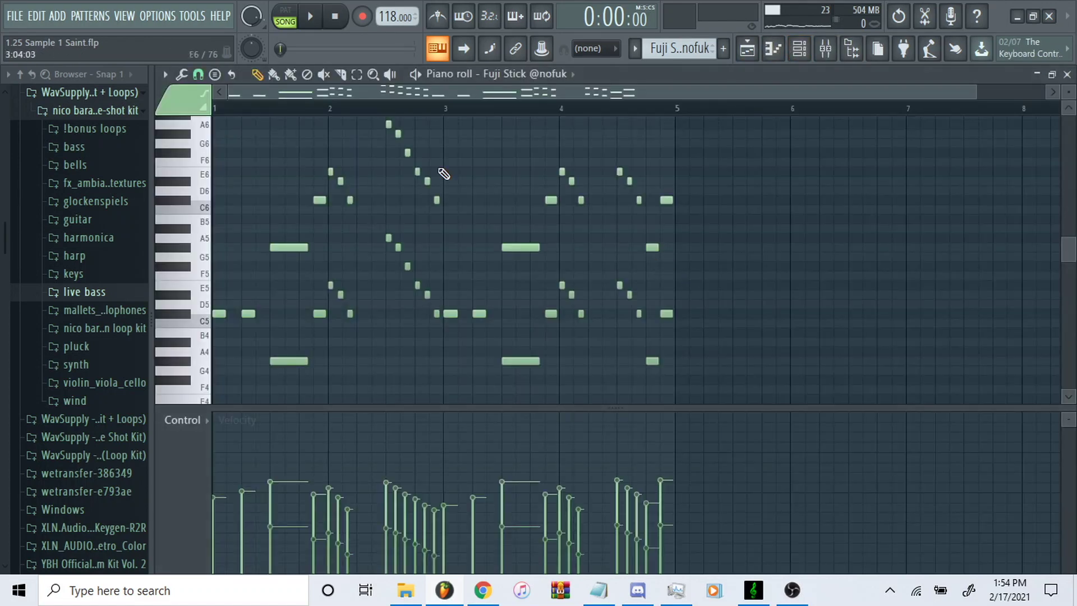
key(space)
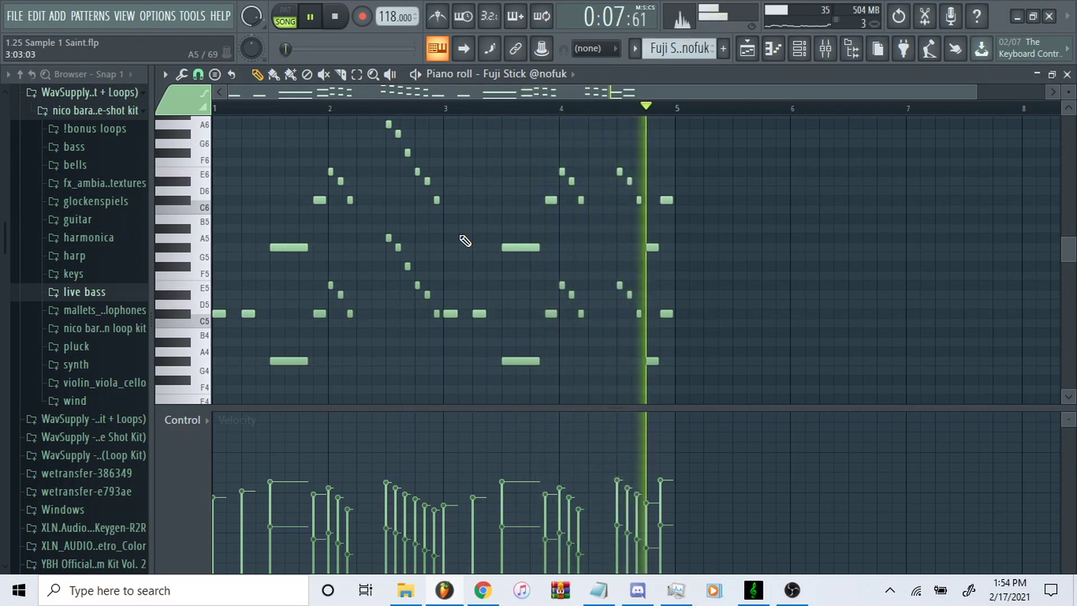
key(space)
scroll(556, 276, down, 1)
scroll(555, 277, up, 2)
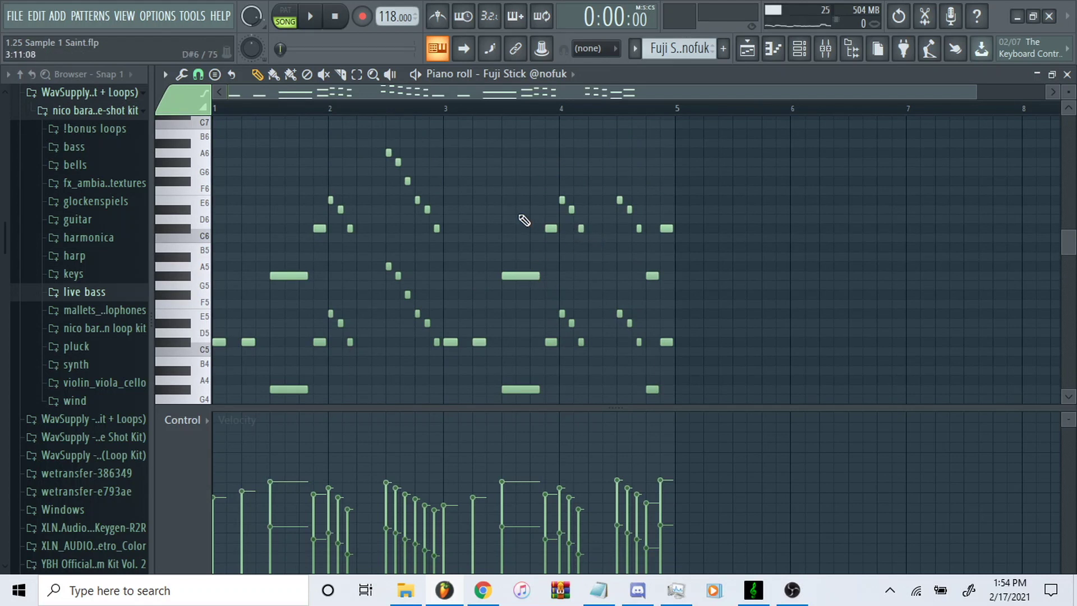
click(800, 49)
key(F5)
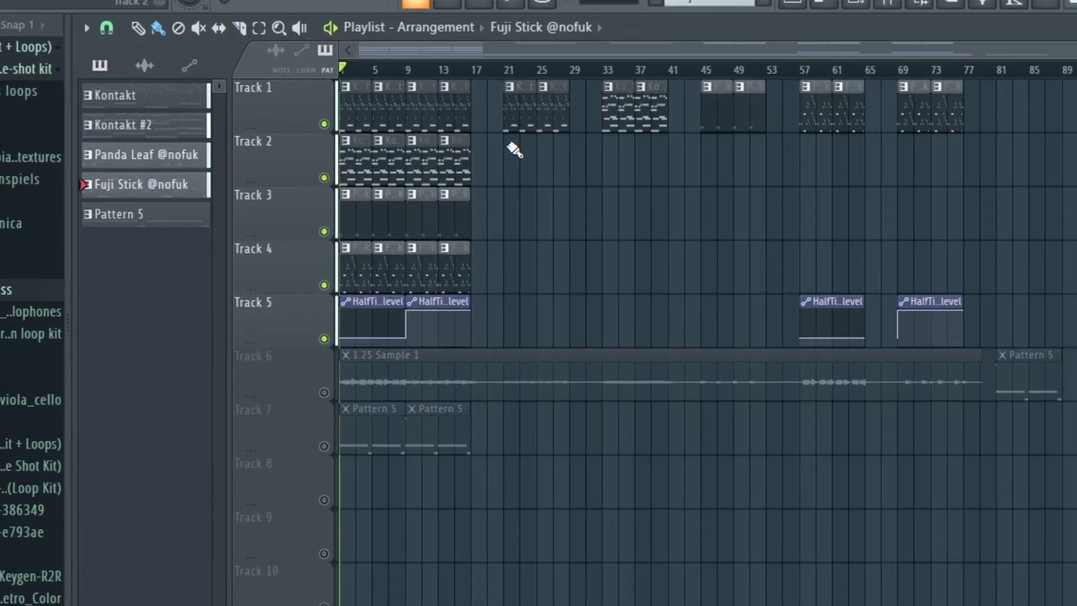
Play the arrangement and jump playback ahead to bar 9.
key(space)
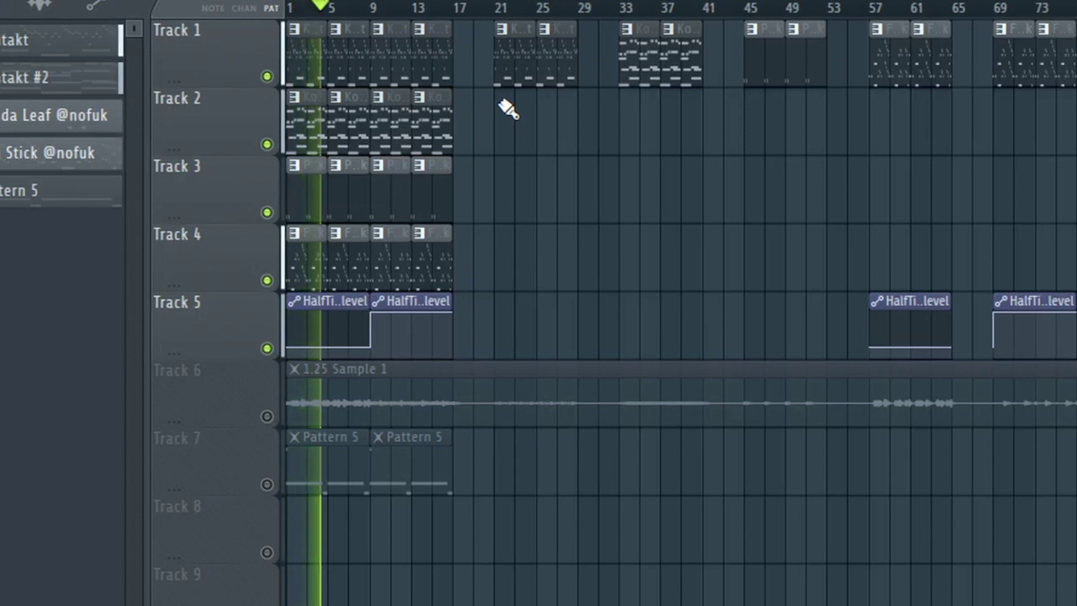
click(372, 10)
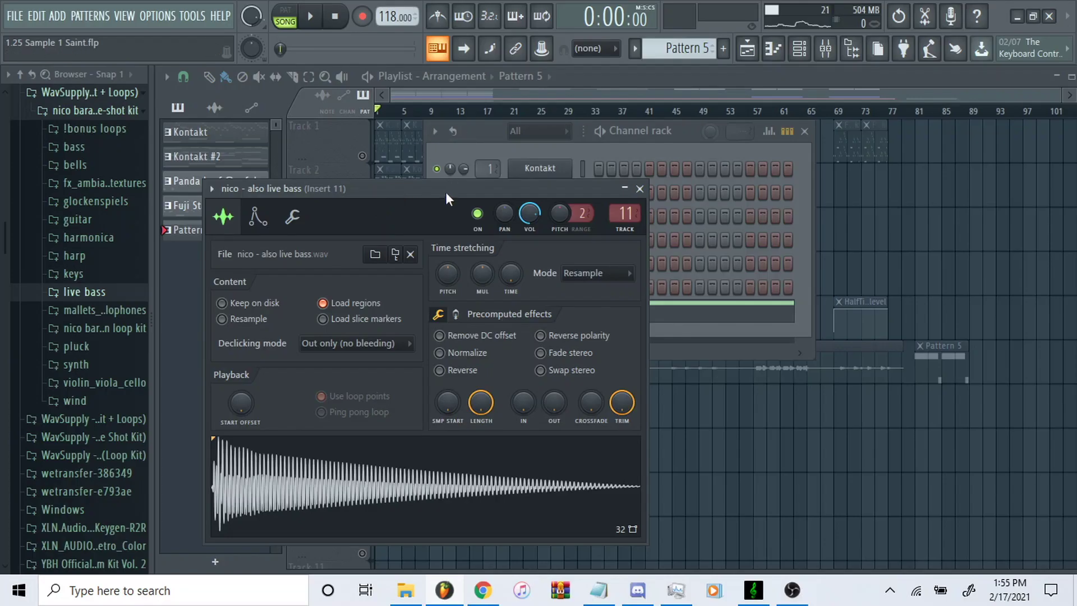
Select all the nico - also live bass notes and raise them four semitones.
drag(446, 193, 487, 173)
click(645, 315)
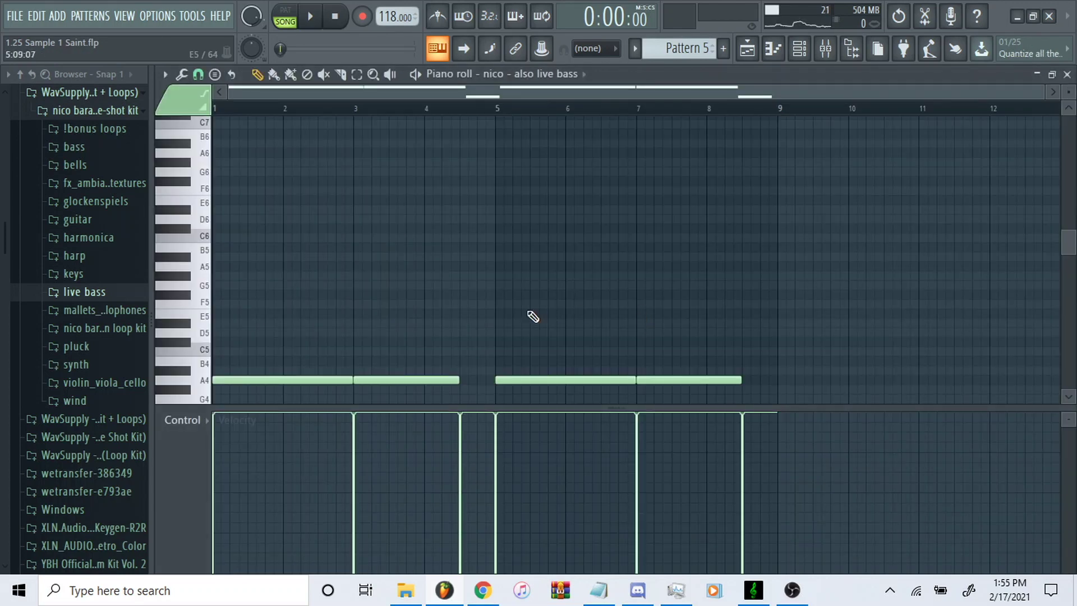
scroll(505, 315, down, 4)
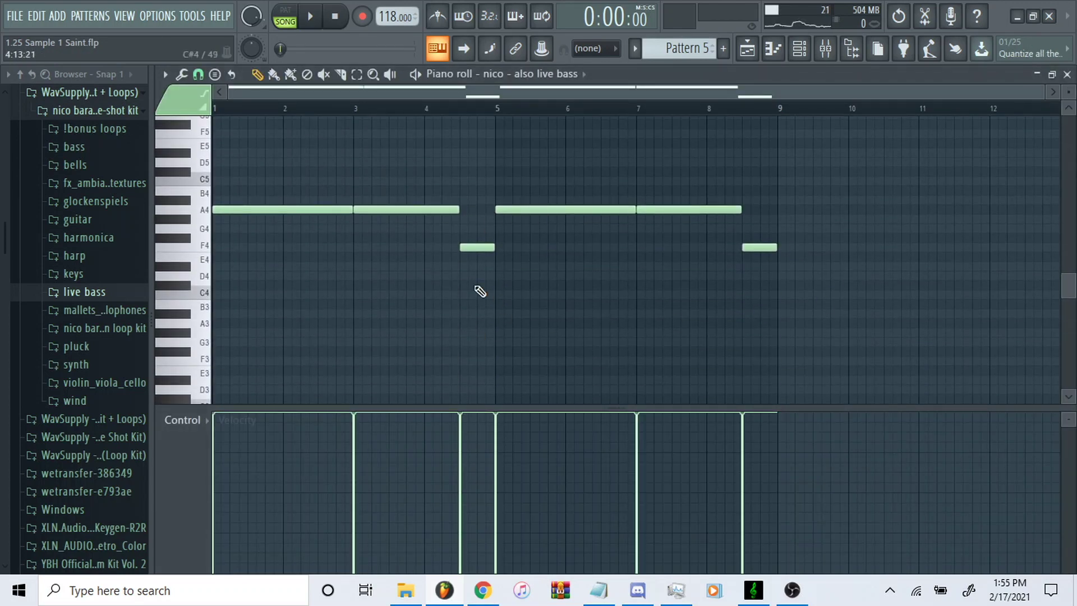
scroll(419, 269, up, 3)
drag(281, 242, 377, 344)
key(Up)
key(Up)
key(Up)
key(Up)
Audition the transposed bass from bar 3 and check Insert 11 in the mixer.
key(space)
click(361, 109)
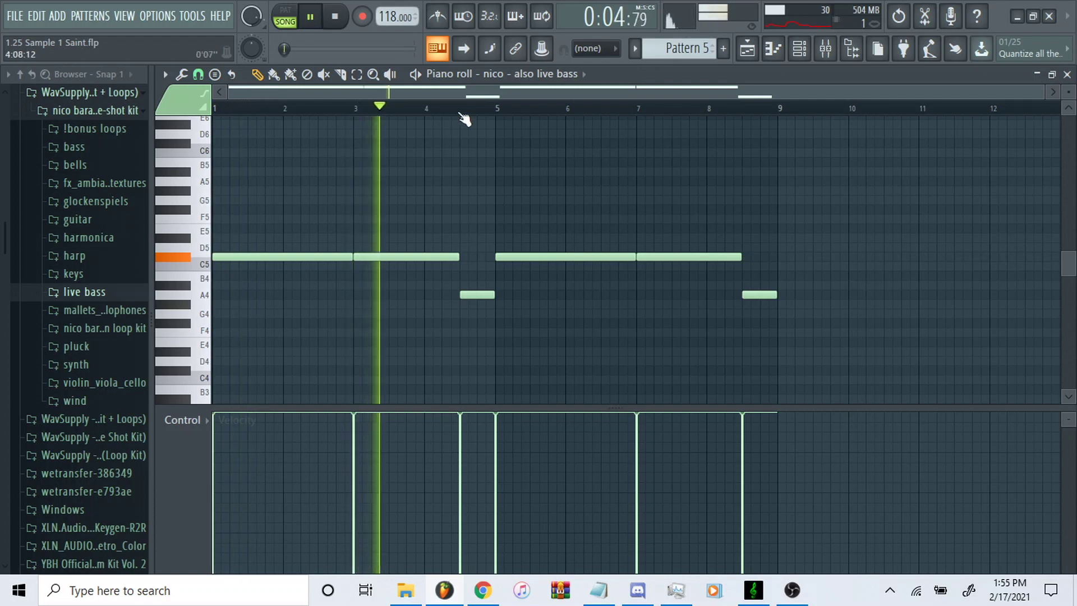
click(461, 112)
key(space)
click(752, 55)
click(801, 56)
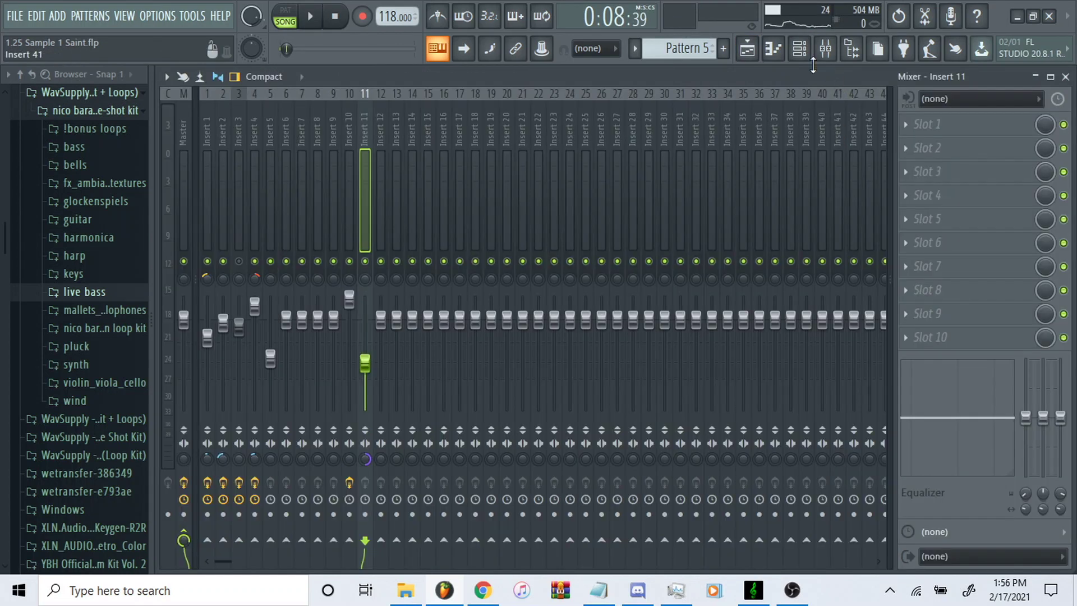
click(749, 50)
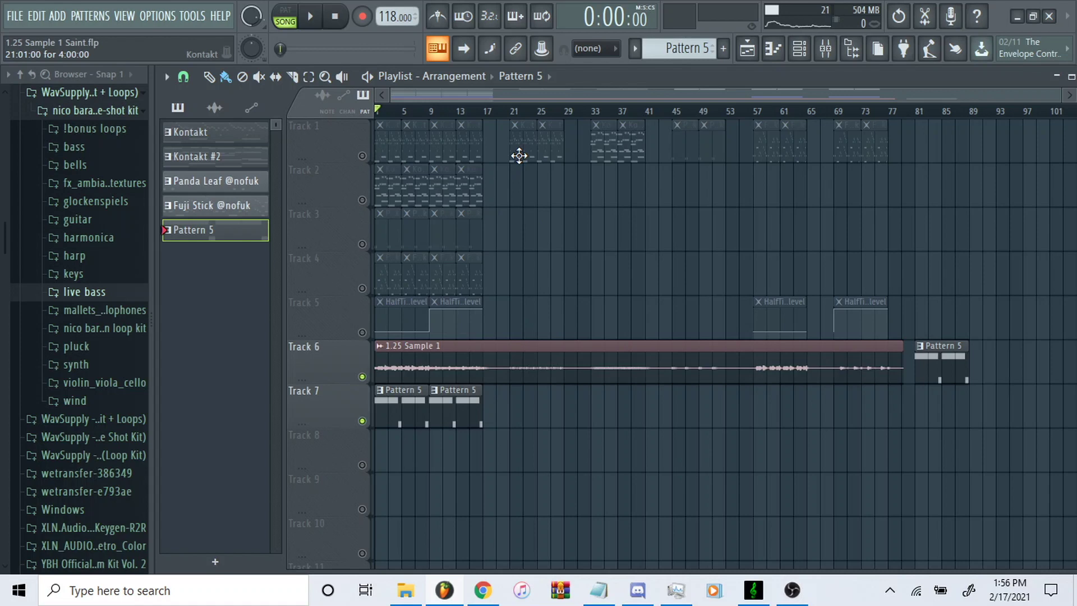
double_click(457, 367)
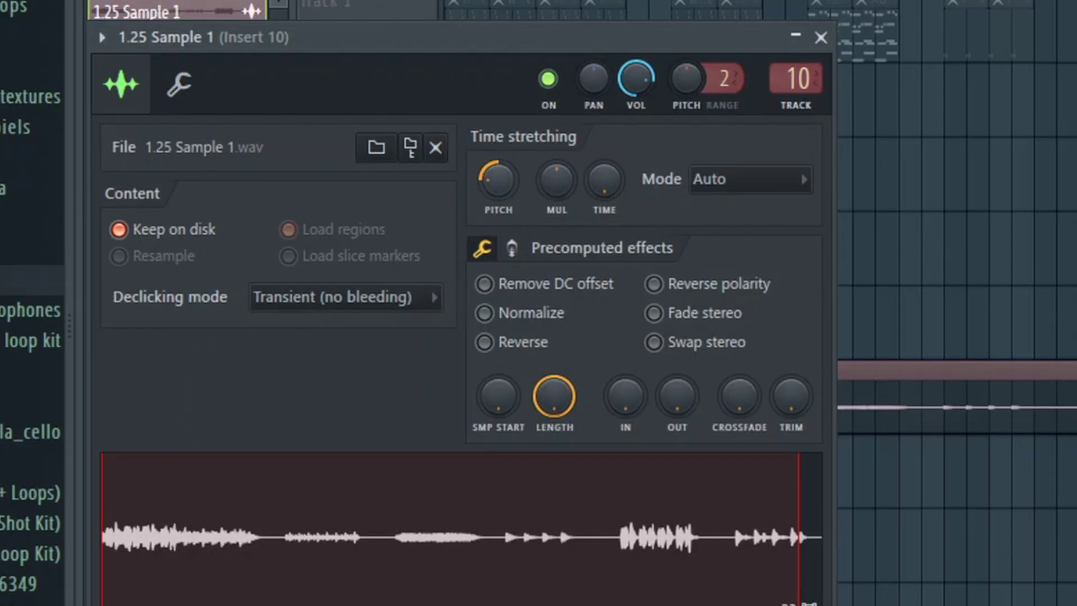
key(Escape)
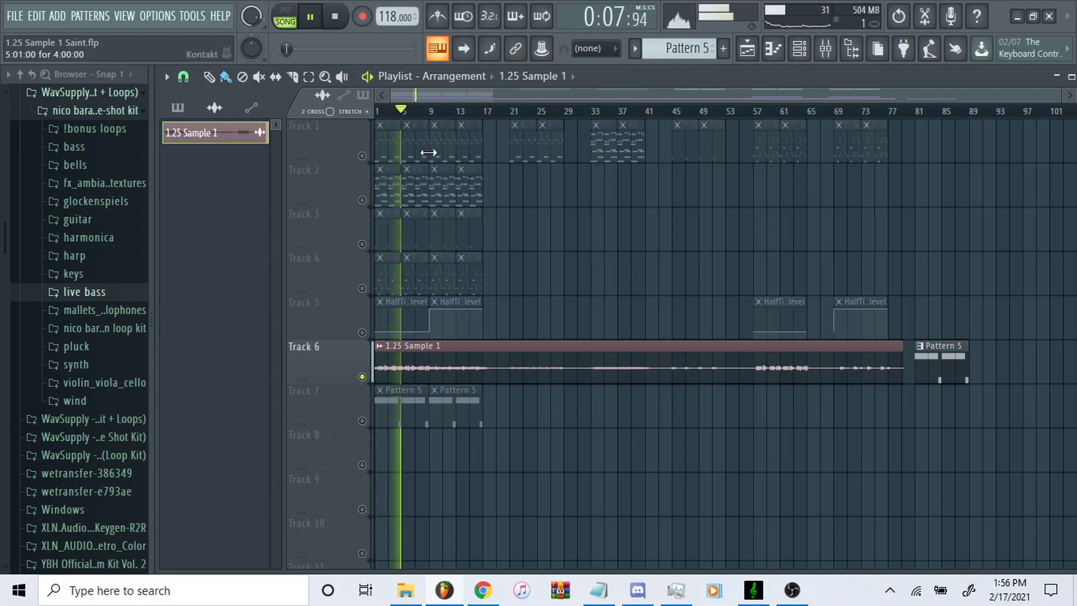
key(space)
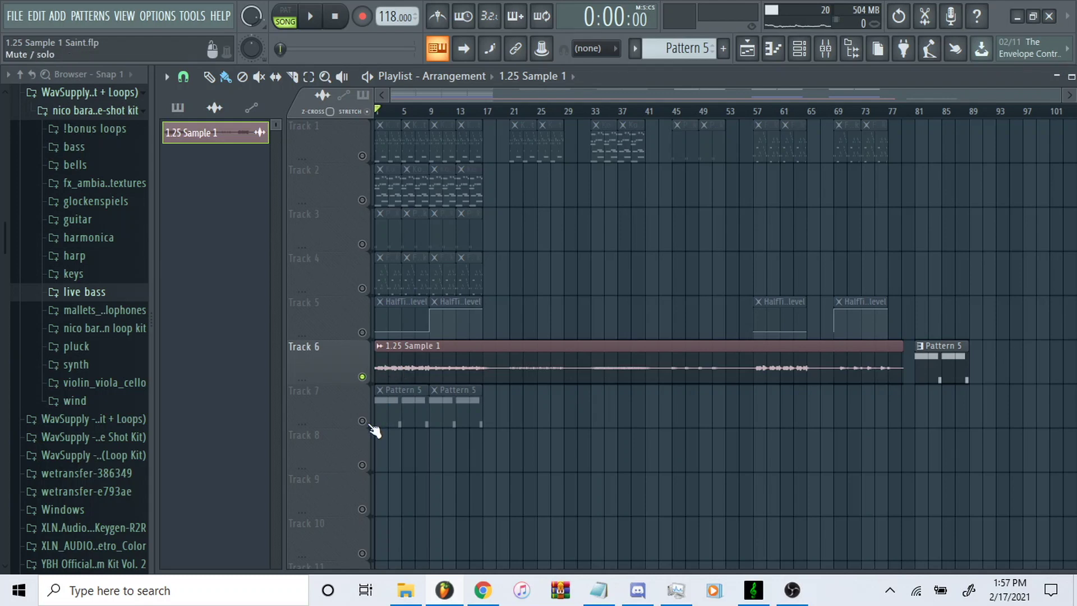
key(F7)
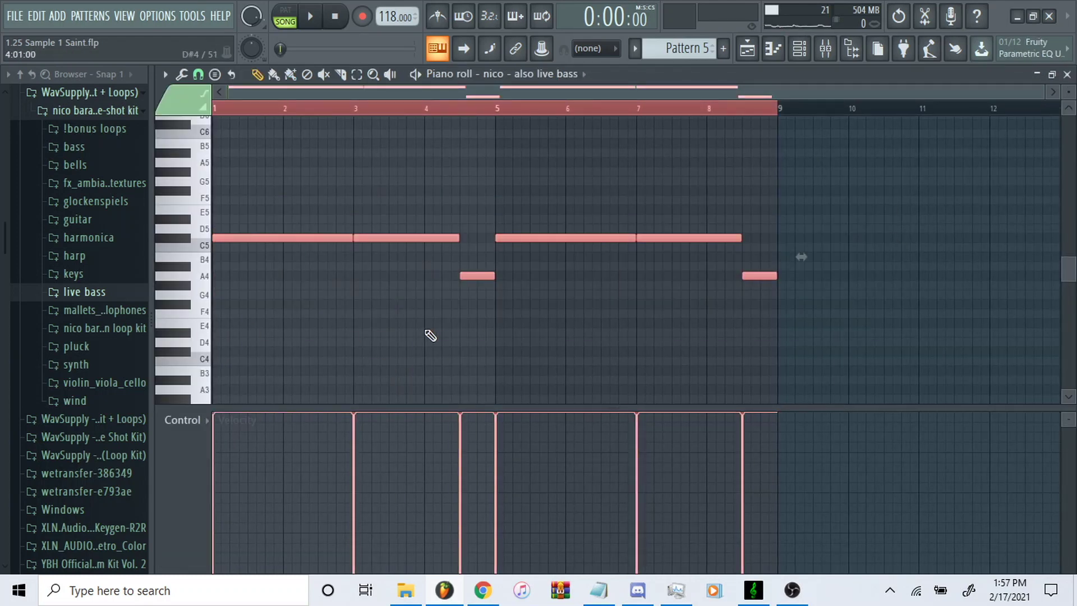
key(F5)
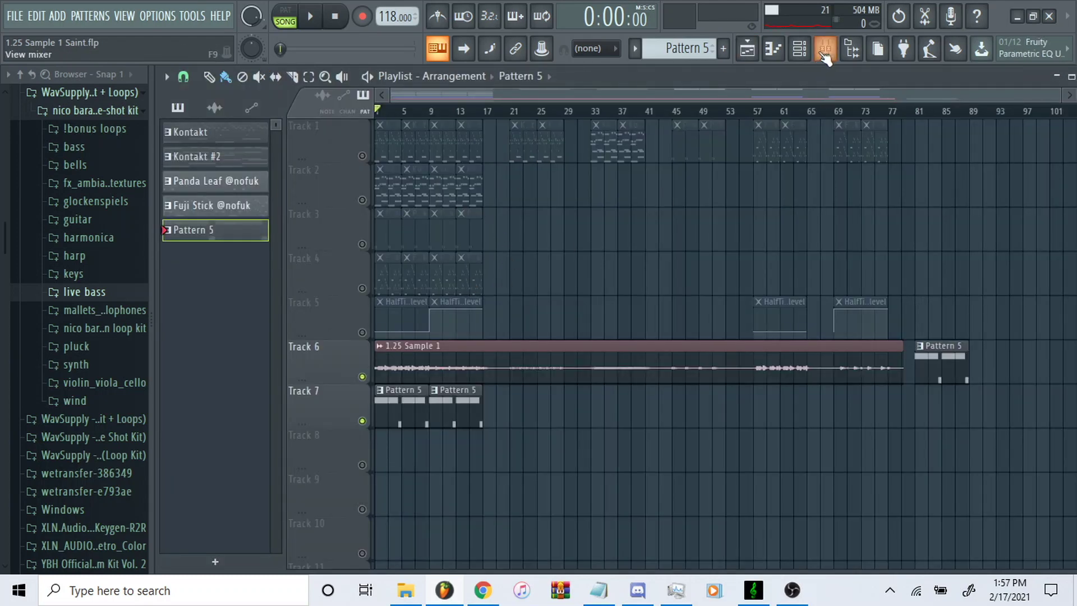
click(825, 48)
click(188, 128)
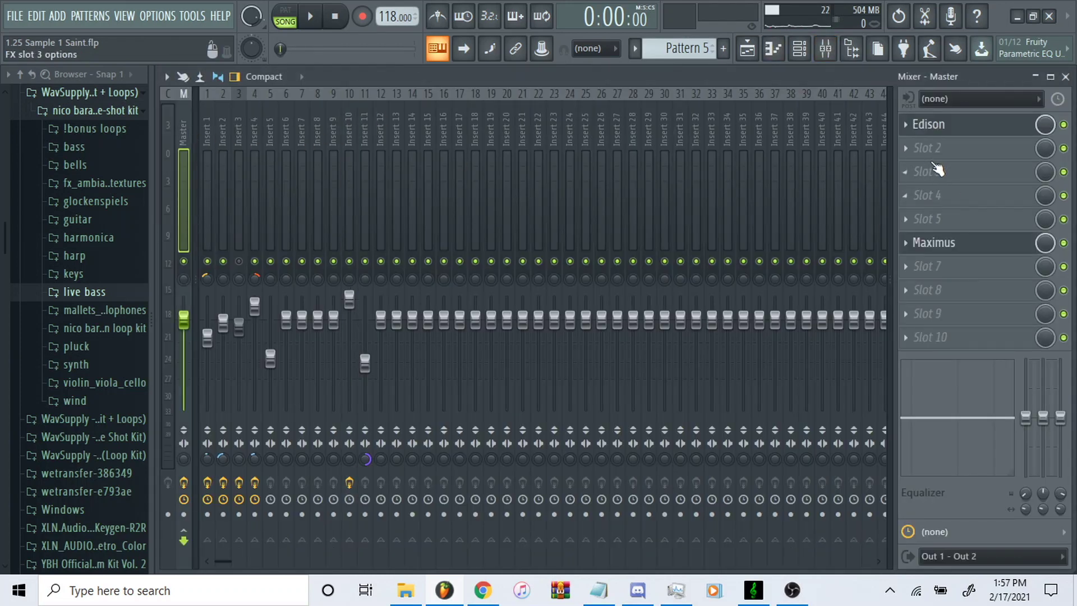
click(932, 243)
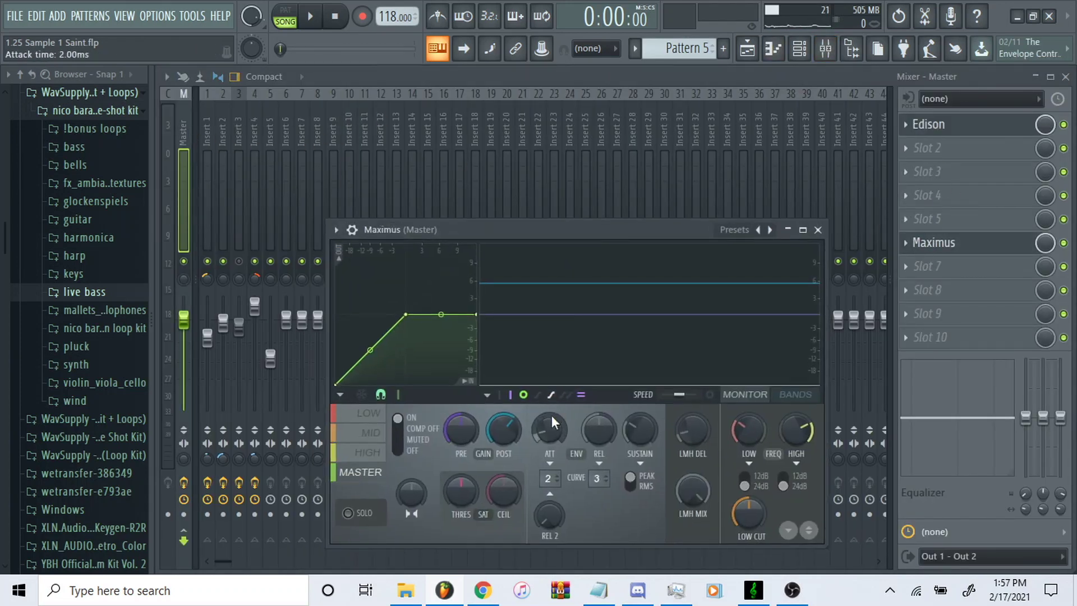
click(748, 48)
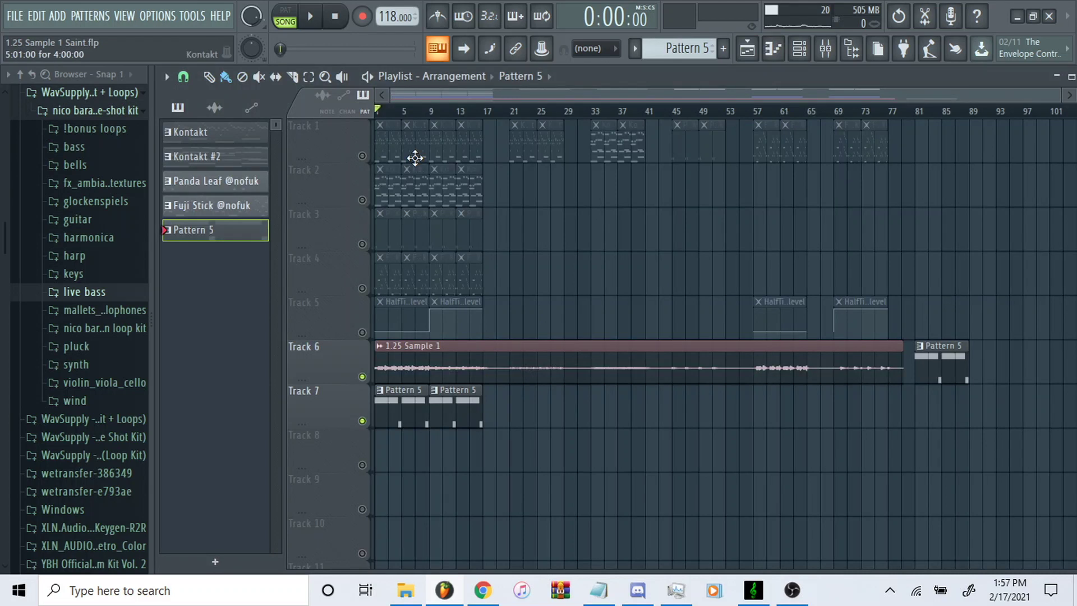